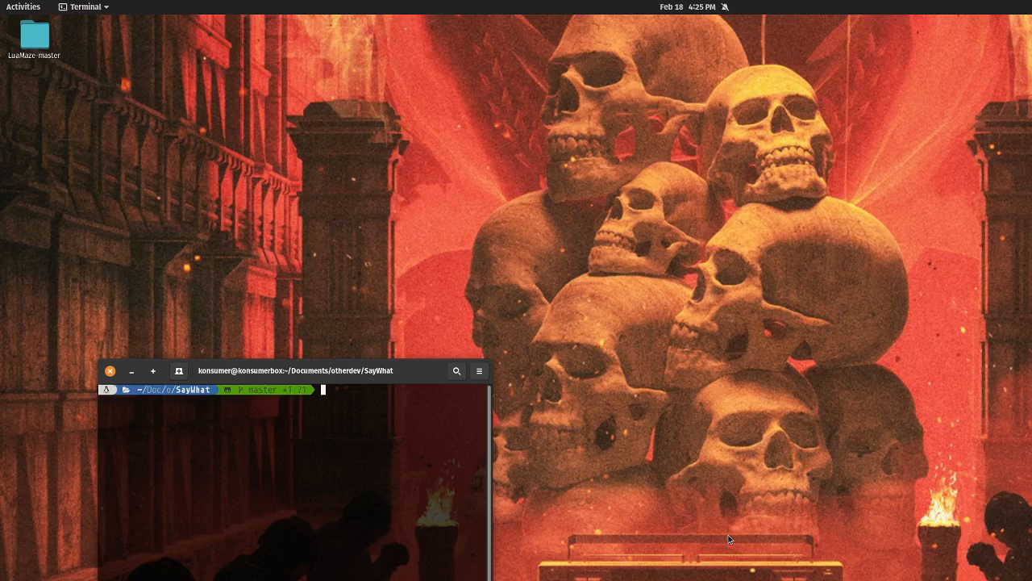
Step: List the contents of the SayWhat project folder in the terminal and install its dependencies with npm i
text(ls)
key(Return)
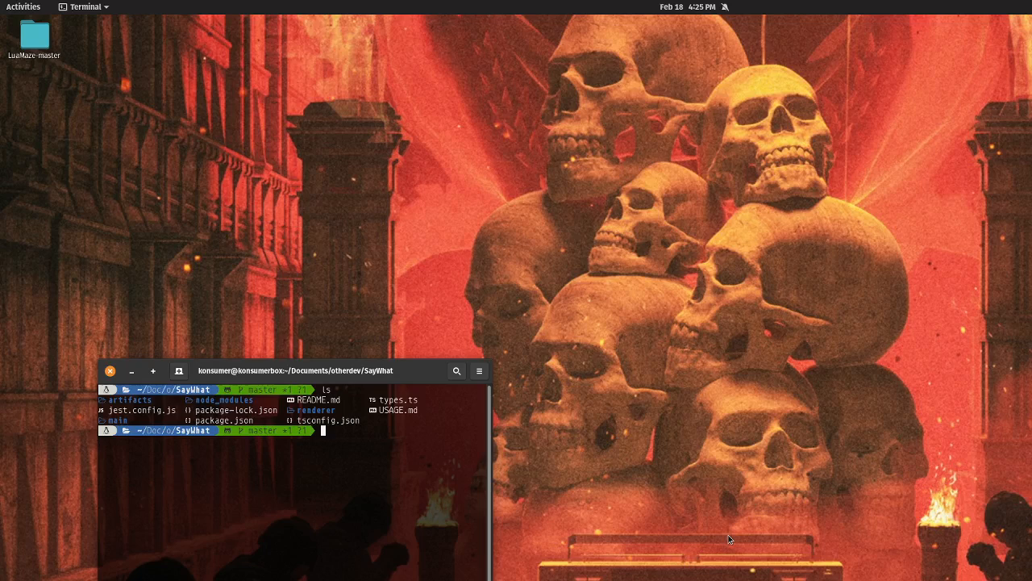
text(npm i)
key(Return)
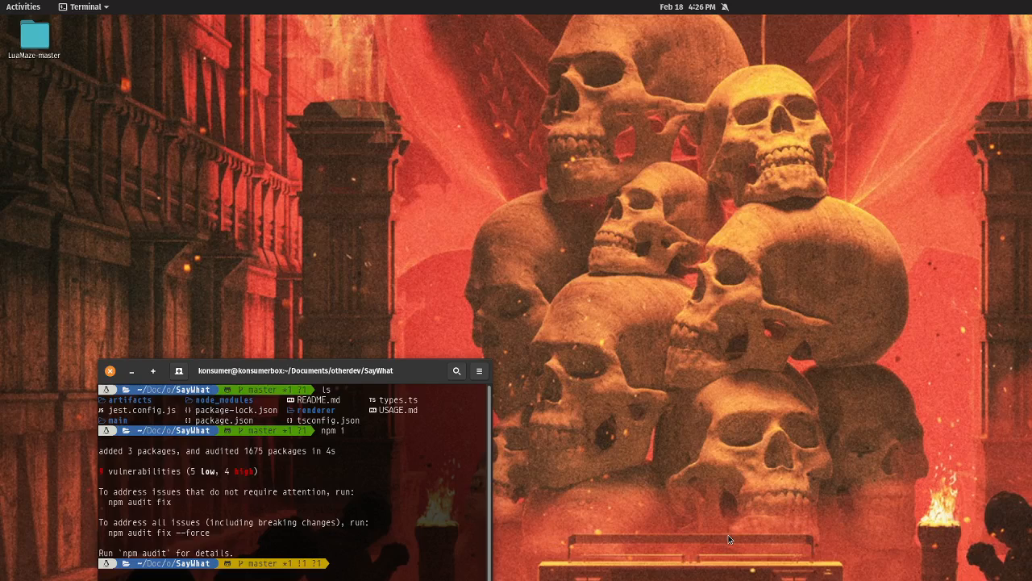
text(npm start)
key(Return)
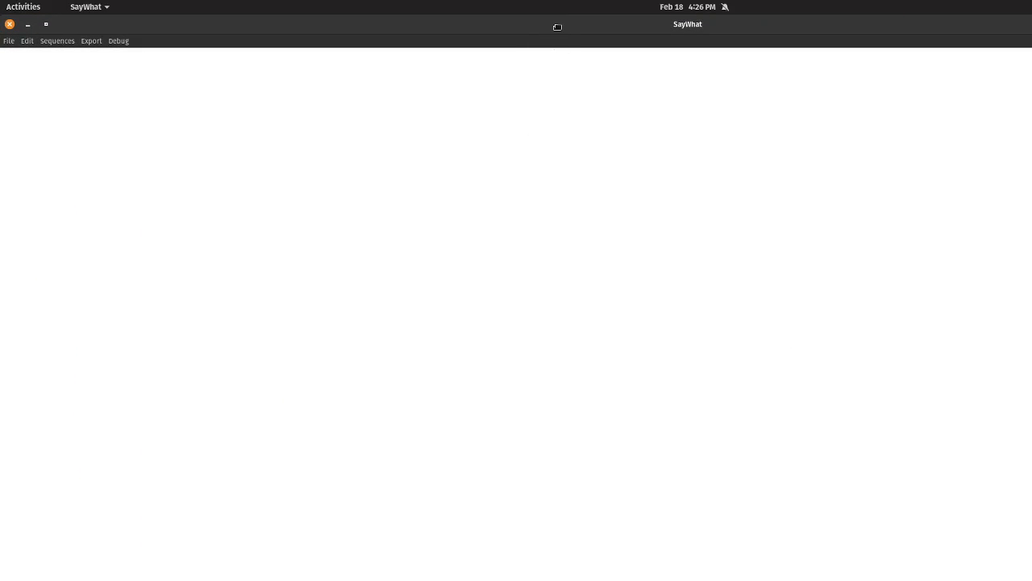
drag(557, 25, 515, 125)
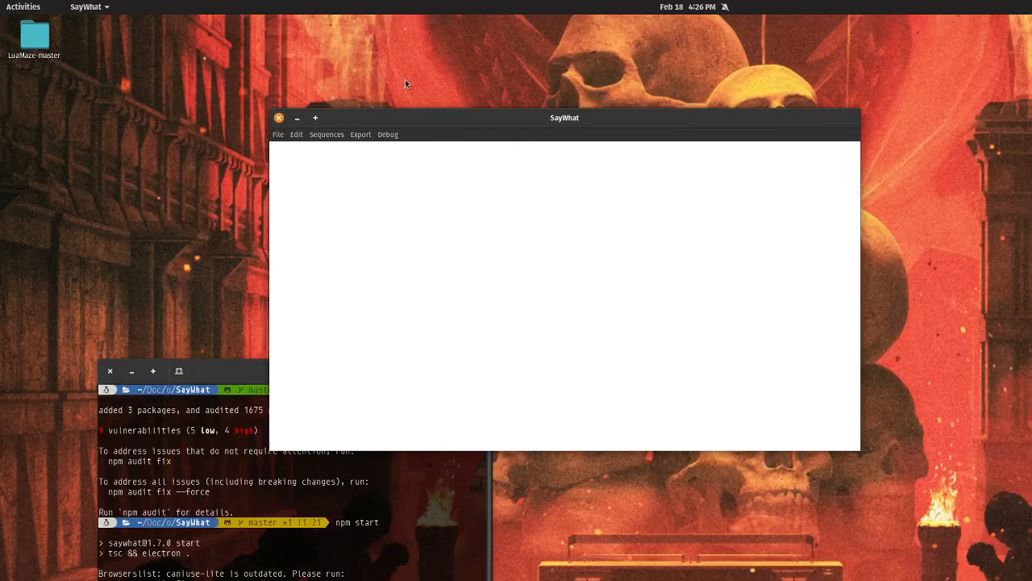
drag(396, 118, 366, 132)
click(248, 132)
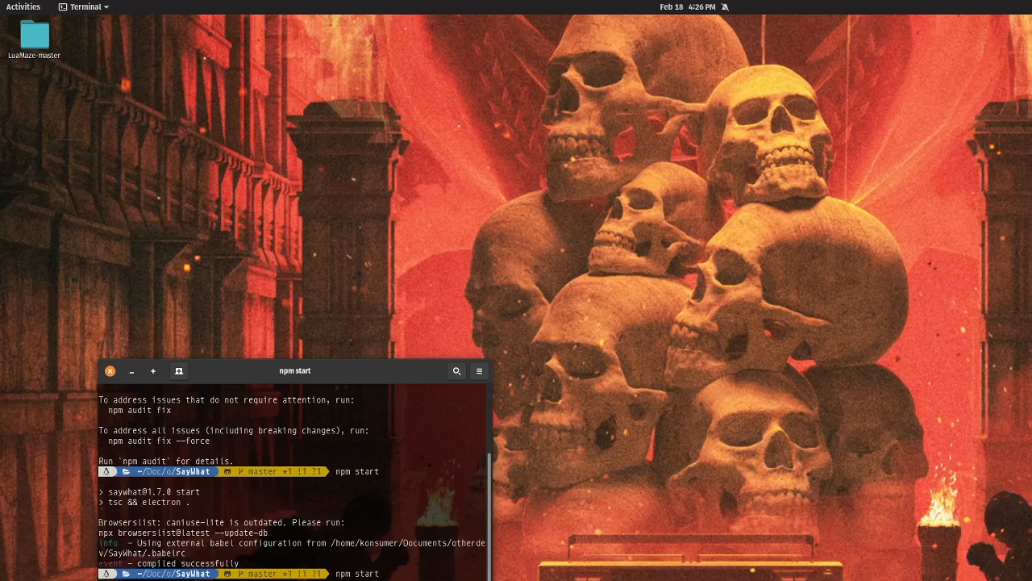
Step: Launch SayWhat with npm start, restore its maximized window, and enlarge and reposition it on the desktop
key(Return)
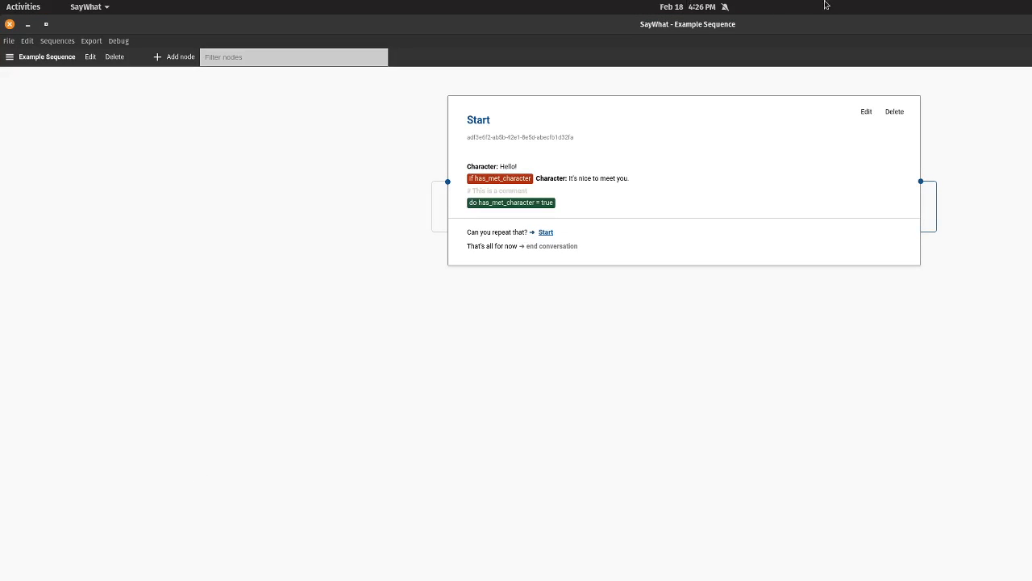
double_click(801, 32)
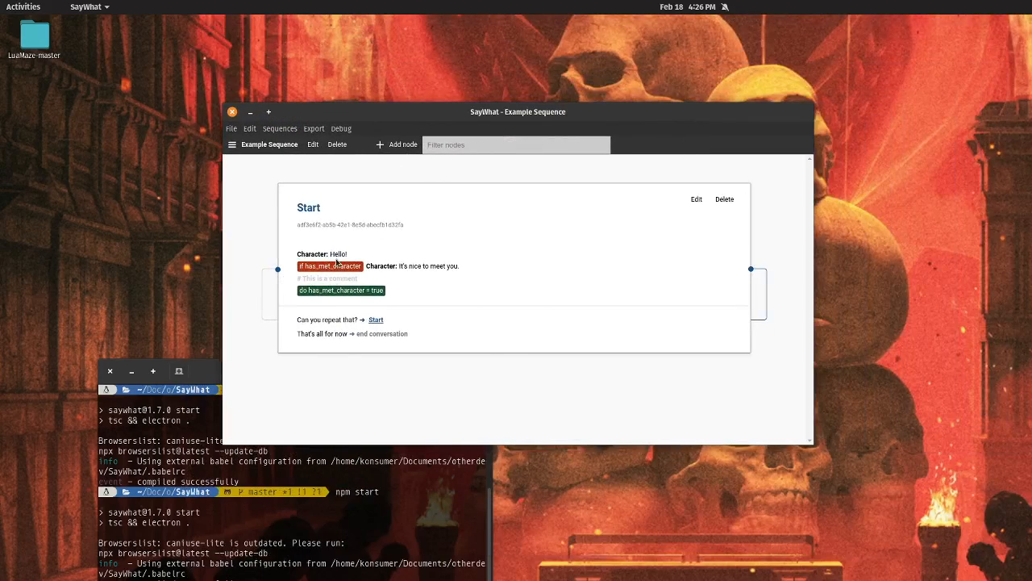
drag(809, 444, 876, 501)
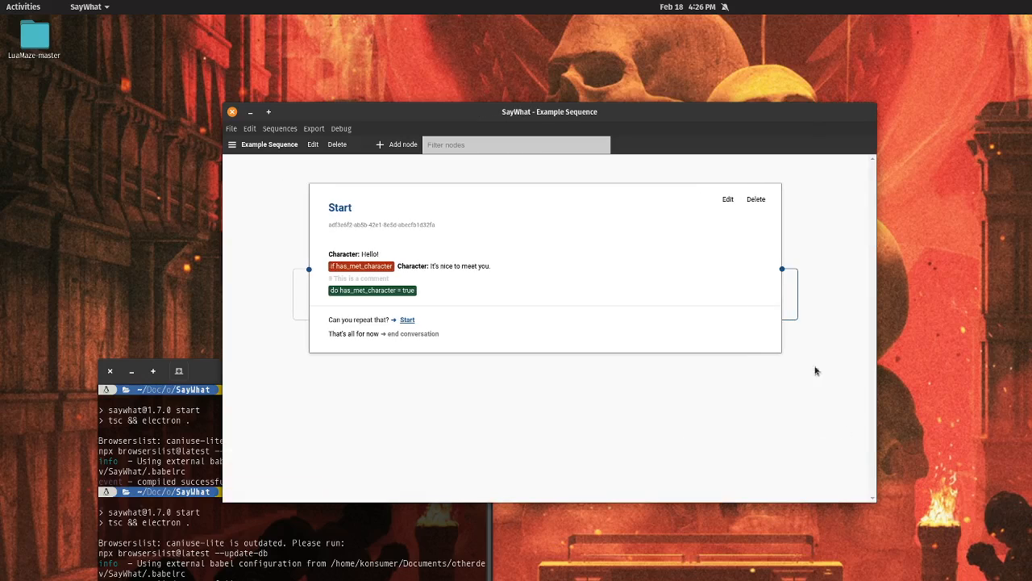
drag(595, 105, 532, 128)
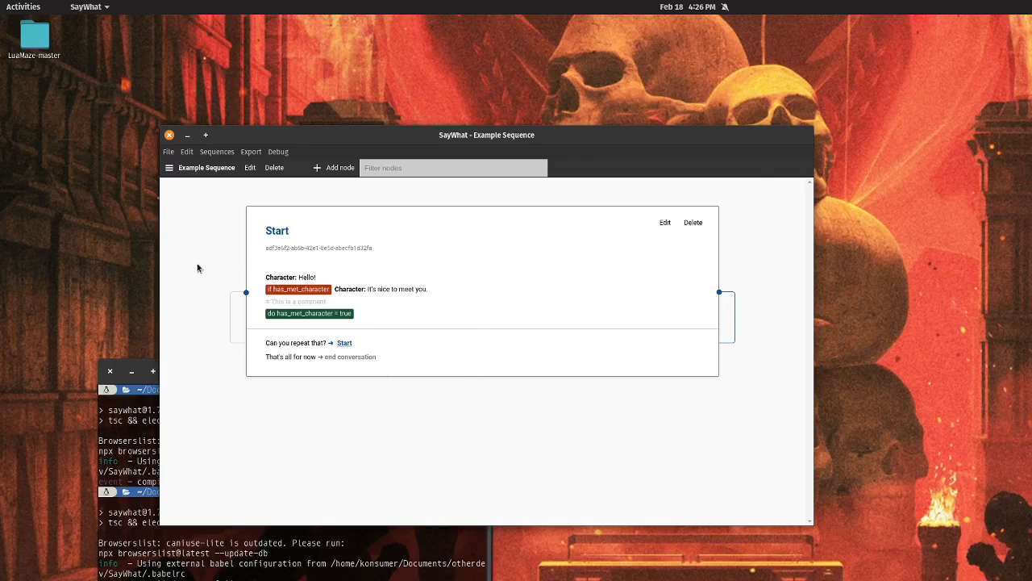
Step: Show the list of sequences and create a new project
click(180, 176)
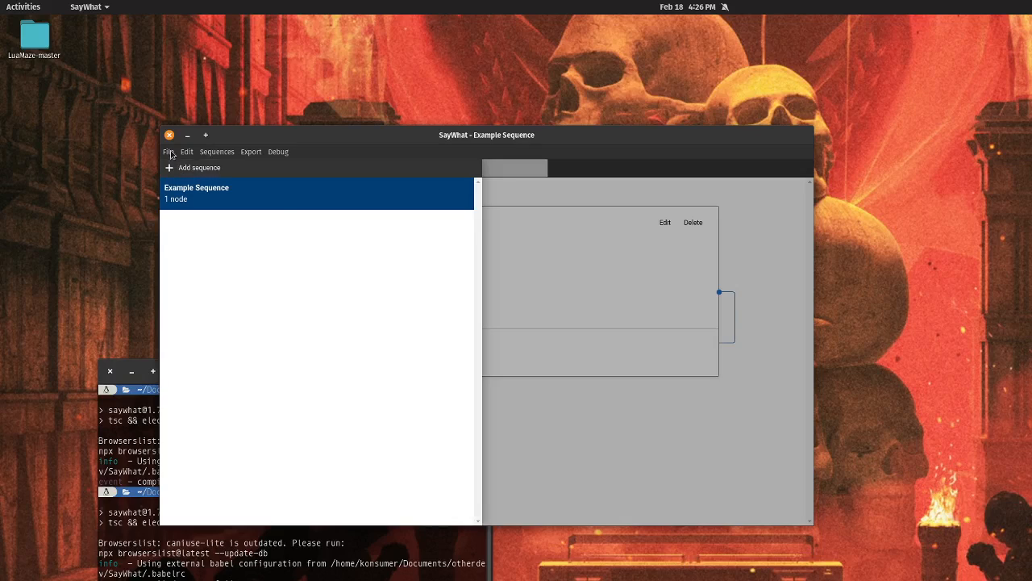
click(169, 152)
click(174, 168)
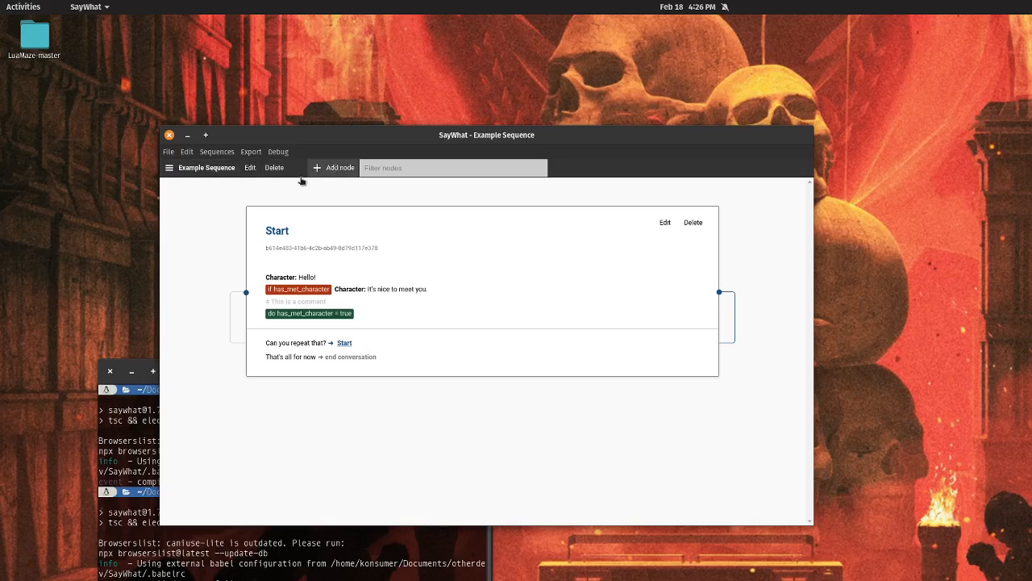
Step: Add a new sequence to the project and name it Test Dialog
click(168, 151)
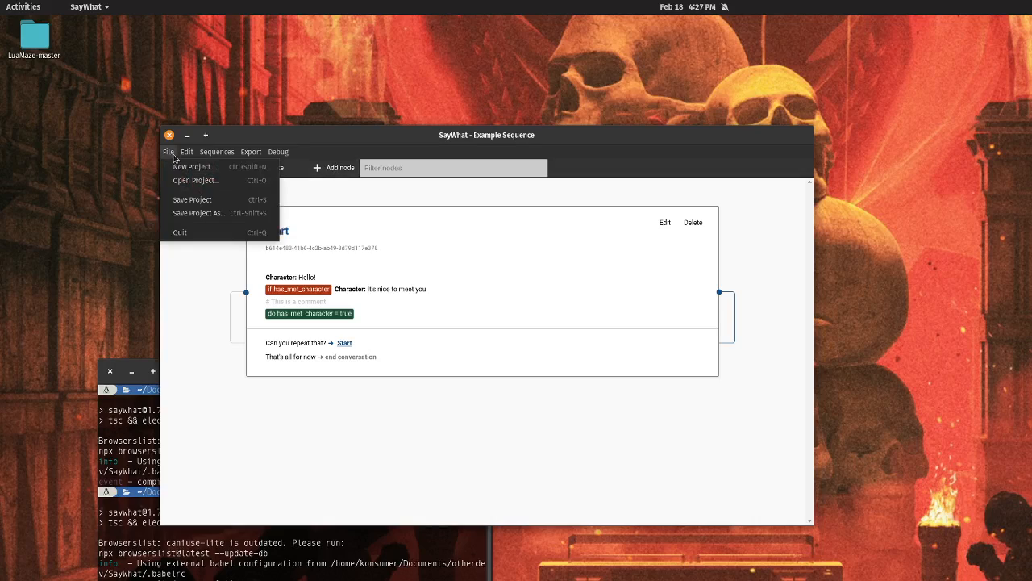
mouse_move(216, 153)
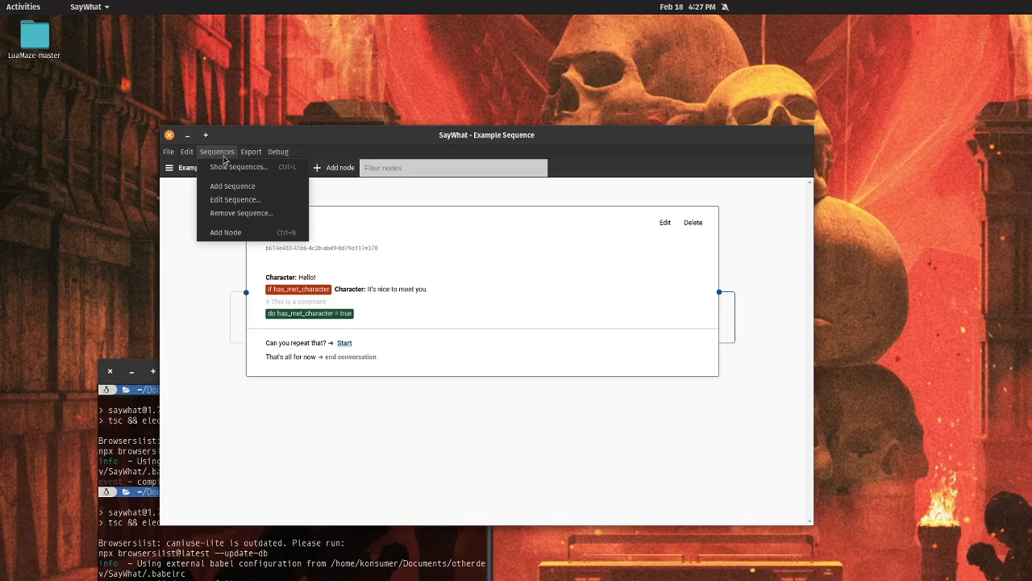
click(232, 186)
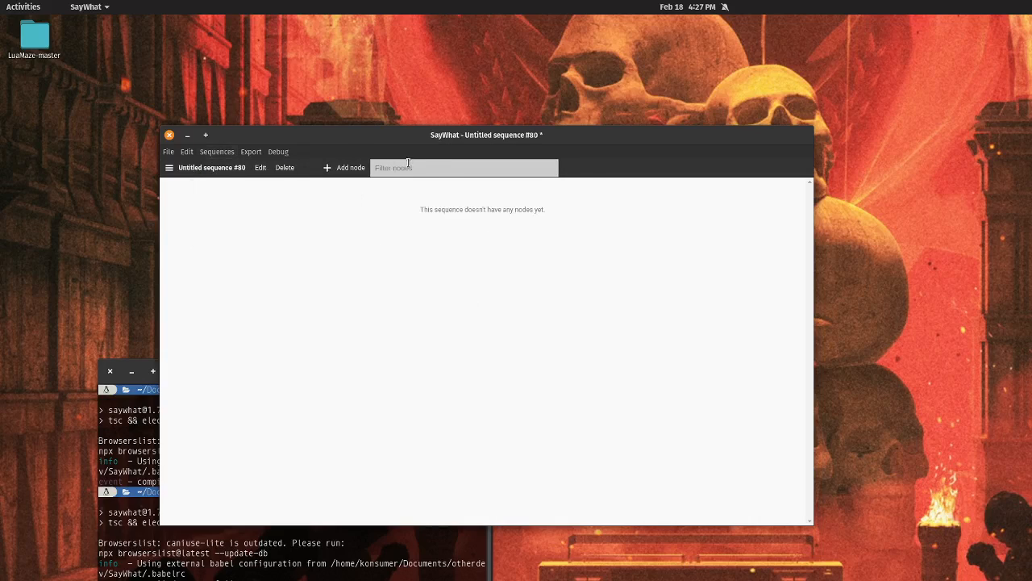
click(260, 168)
drag(657, 394, 481, 381)
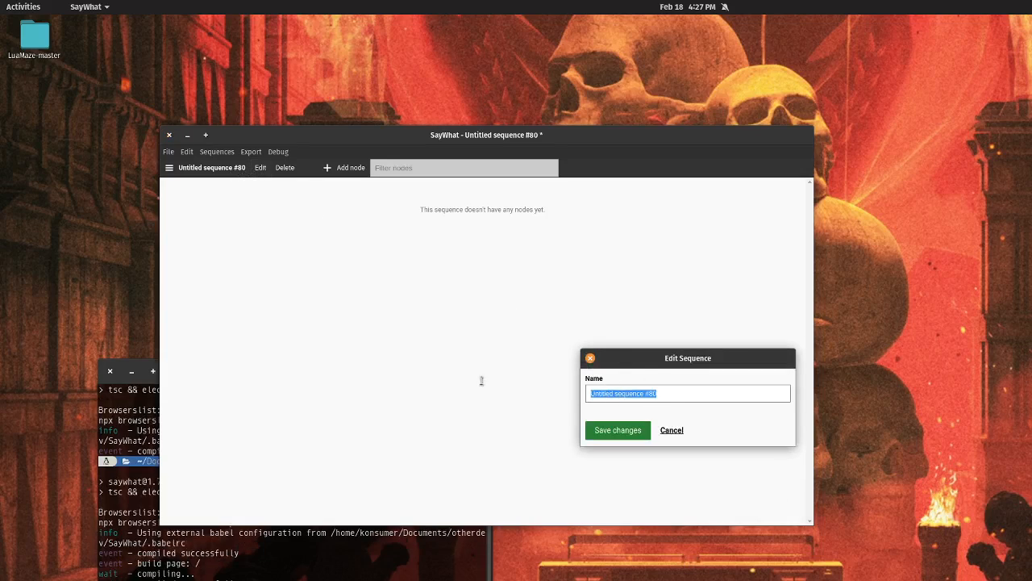
text(Test)
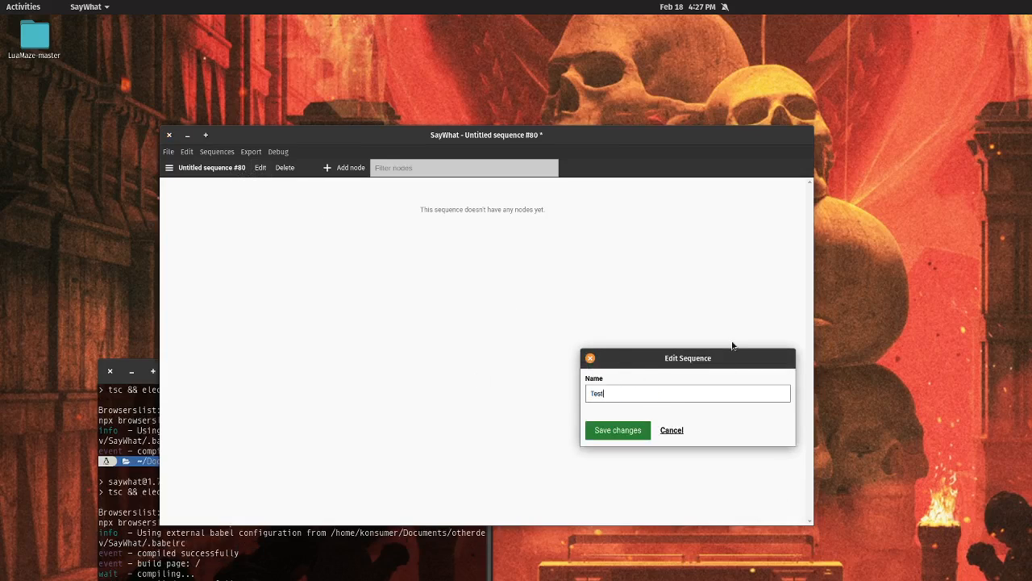
text( Dialog)
key(Return)
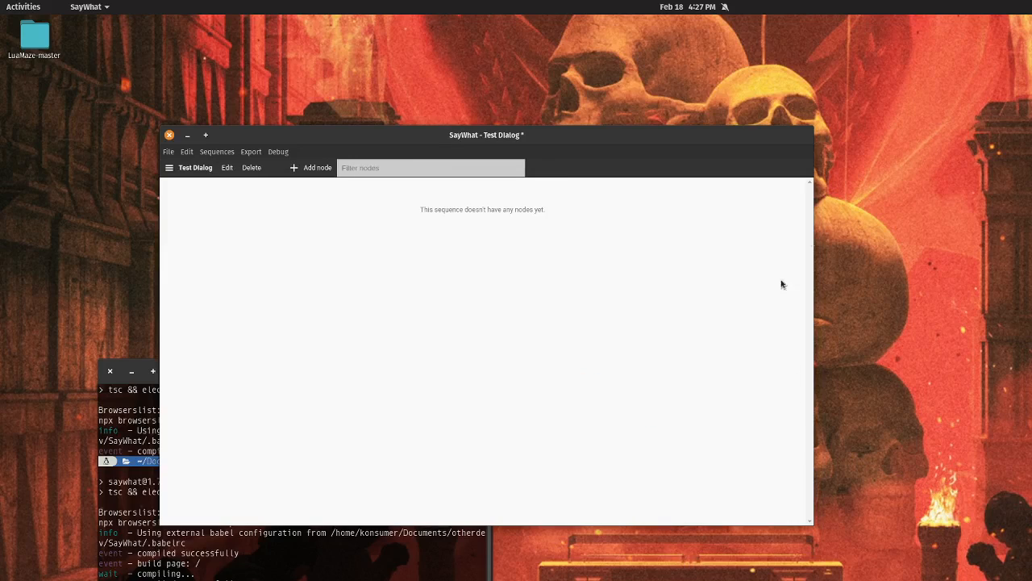
drag(463, 138, 434, 129)
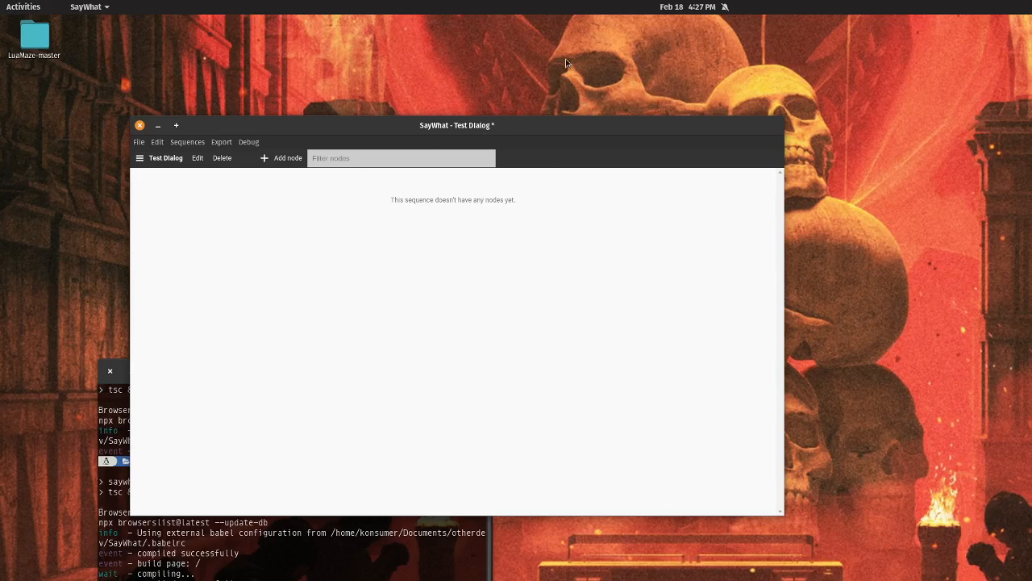
Step: Add a node to the Test Dialog sequence and title it Start
click(288, 159)
key(BackSpace)
key(BackSpace)
key(BackSpace)
key(BackSpace)
key(BackSpace)
key(BackSpace)
key(BackSpace)
key(BackSpace)
key(BackSpace)
key(BackSpace)
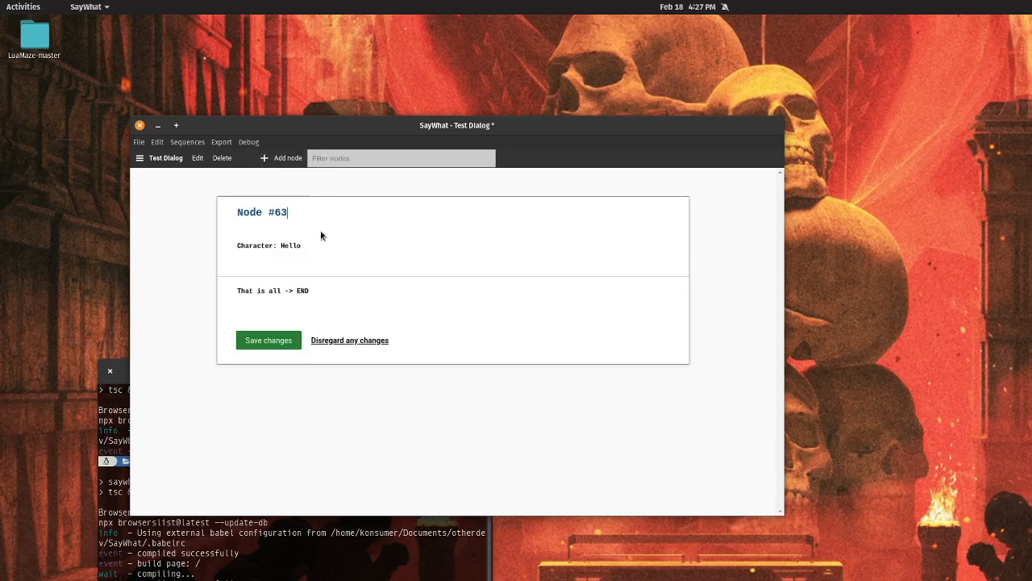
text(Start)
Step: Replace the Start node's default dialogue line with "if !HasMetNathan Coco: Hello!"
key(BackSpace)
key(BackSpace)
key(BackSpace)
key(BackSpace)
key(BackSpace)
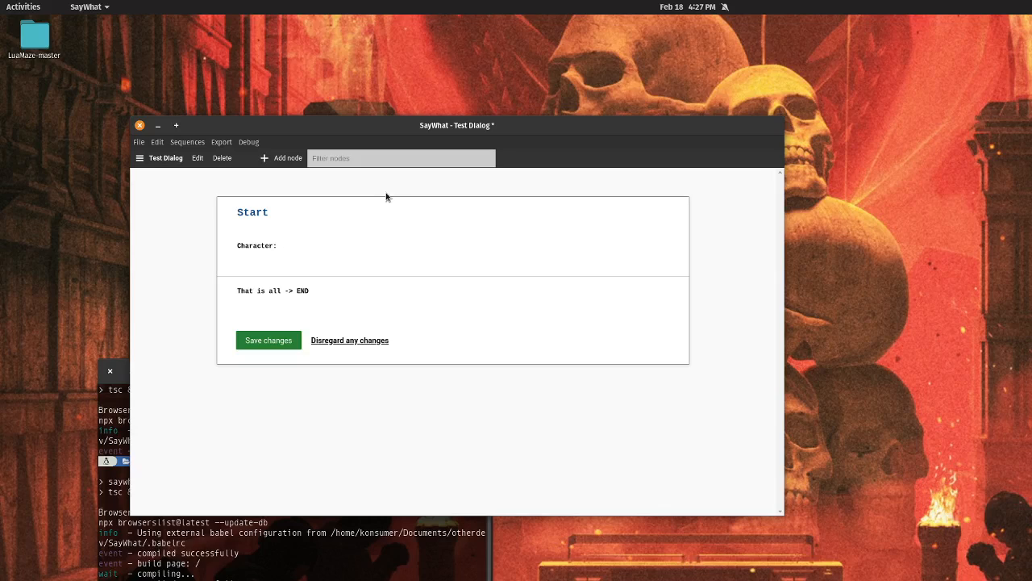
key(BackSpace)
key(BackSpace)
key(BackSpace)
key(BackSpace)
key(BackSpace)
key(BackSpace)
key(BackSpace)
key(BackSpace)
key(BackSpace)
key(BackSpace)
text(if !HasMetNathan)
text(Coco: Hello!)
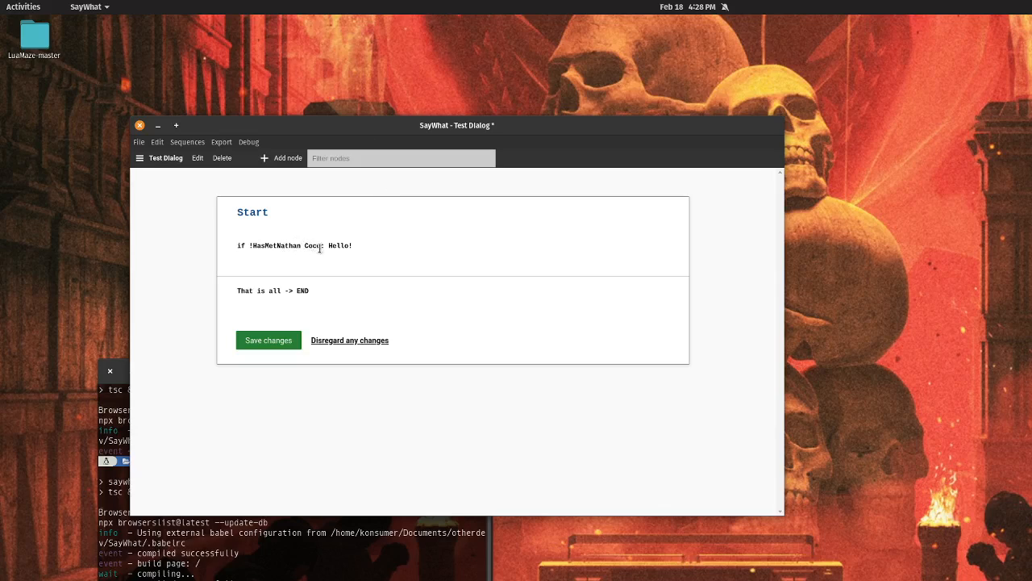
Step: Add a second dialogue line reusing the first line's condition: "if !HasMetNathan Nathan: Hi! I'm Nathan"
drag(303, 245, 220, 247)
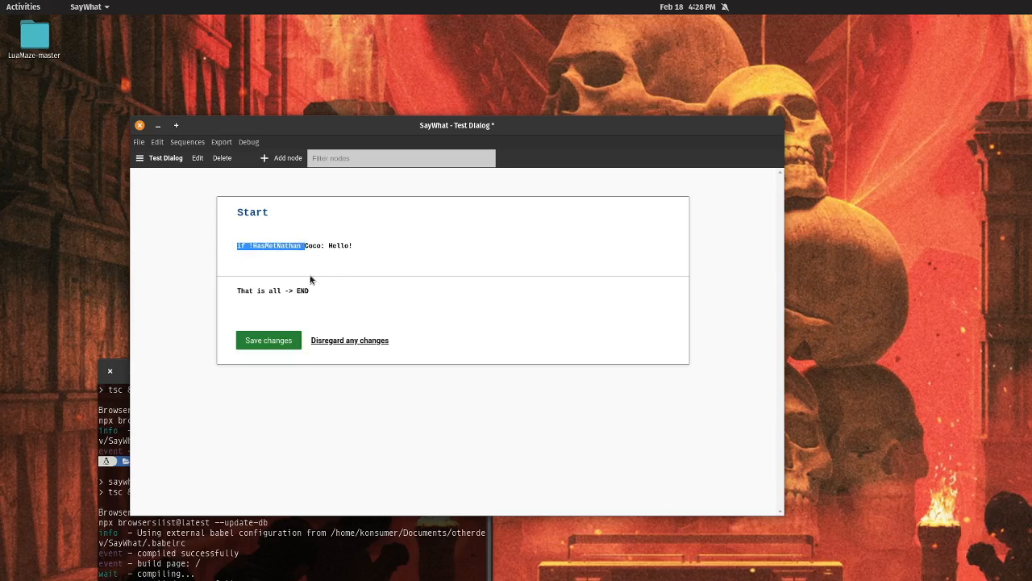
key(ctrl+c)
click(267, 257)
key(ctrl+v)
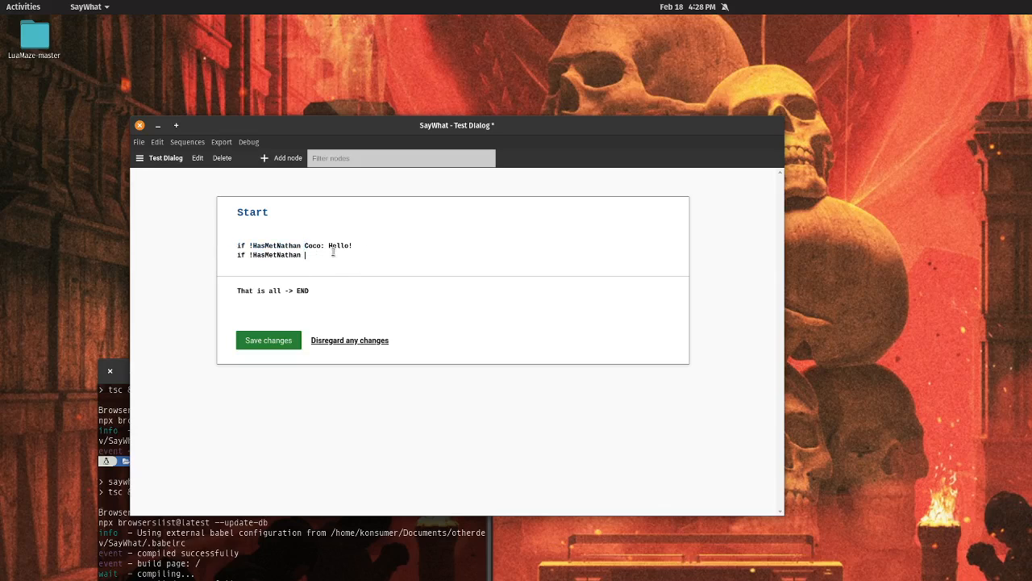
text(Nathan: Hi! I'm Nathan)
key(Return)
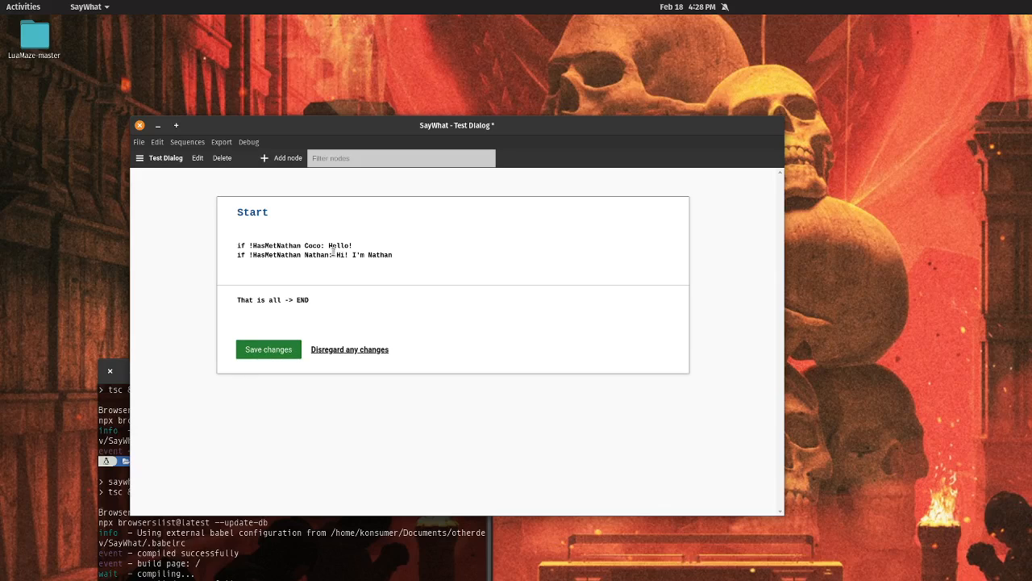
Step: Add a third conditional line: "if !HasMetNathan Coco: It's nice to meet you. I'm Cooc!"
key(ctrl+v)
text(Coc: It's nice to meet you. I'm Coo)
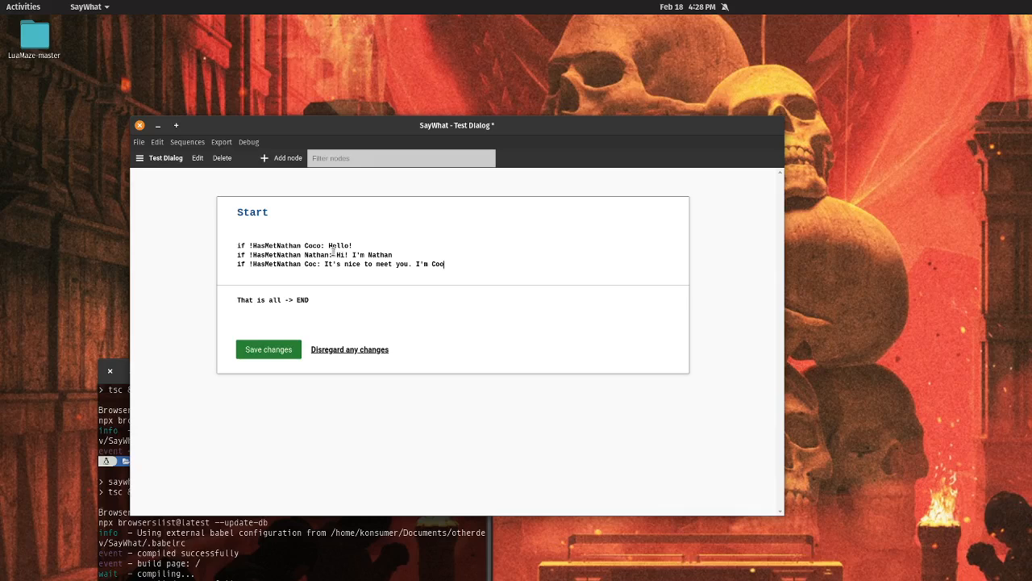
text(c!)
key(Return)
key(Return)
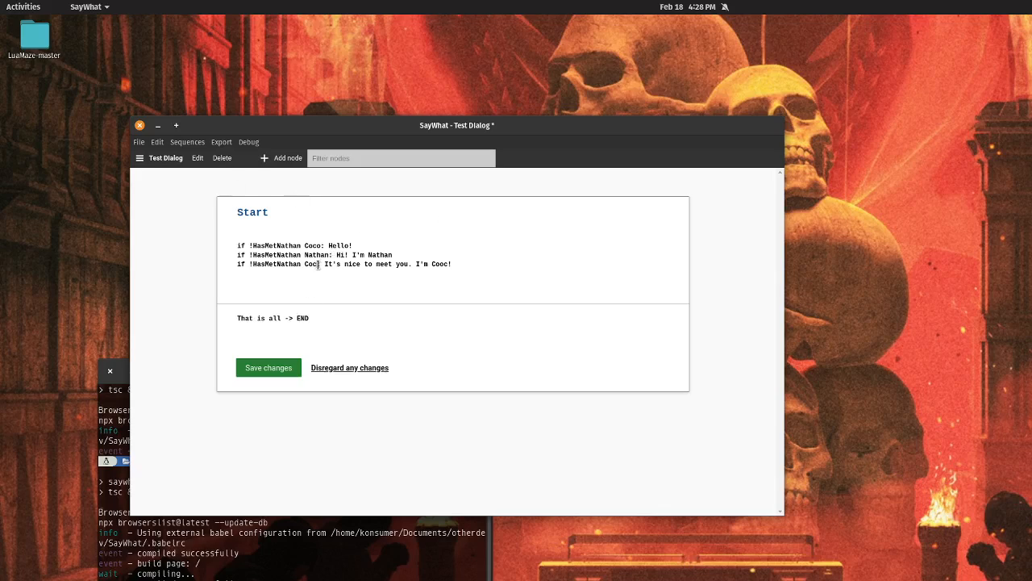
text(o)
Step: Add the mutation "do HasMetNathan = 1" below the three conditional lines, separated by a blank line
click(266, 282)
text(do)
double_click(271, 263)
key(ctrl+c)
click(272, 284)
key(ctrl+v)
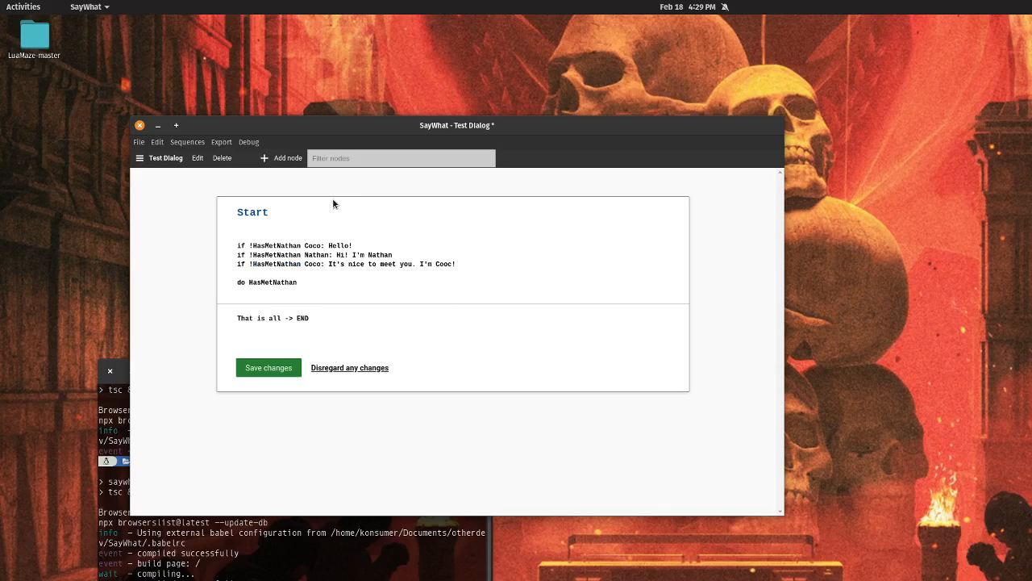
text(= 1)
key(Return)
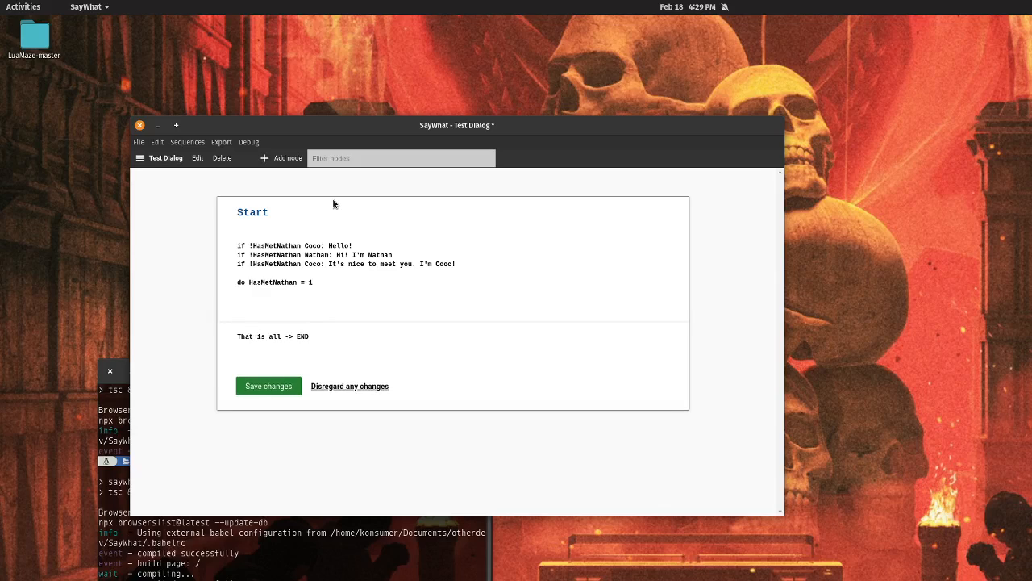
Step: Add the unconditional dialogue line "Nathan: What can I do for you?" below the mutation
text(Nathan:)
text(What can I do for you?)
key(Return)
key(Return)
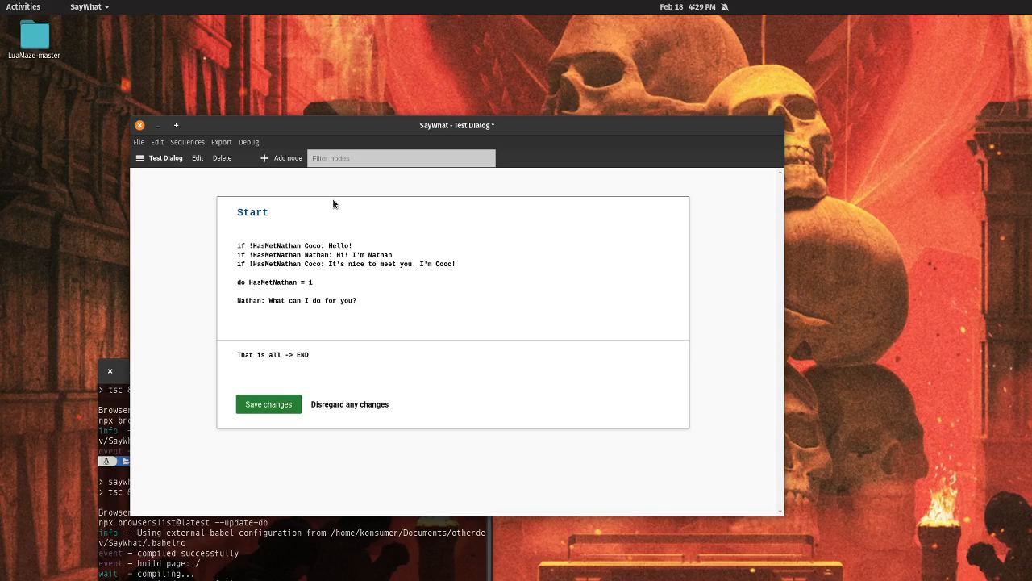
key(BackSpace)
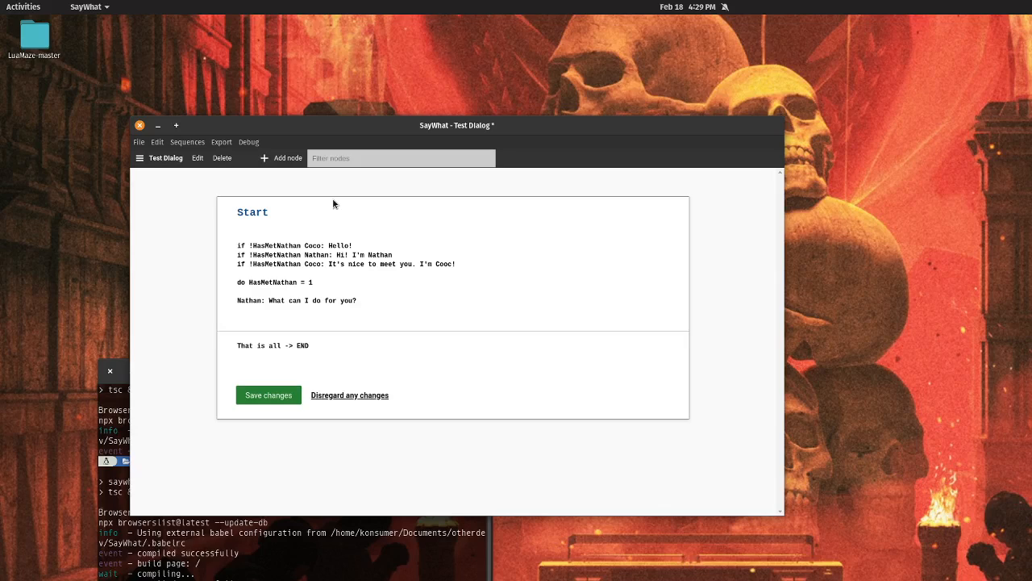
Step: Replace the node's default response with "Can you repeat that? -> Start"
click(306, 351)
drag(315, 350, 153, 338)
key(BackSpace)
text(Can )
text(you repeat tha)
text(t? )
text(-> Start )
Step: Add a second response, "Can you tell me more about this demo? -> Tell me more"
text(Can you tel)
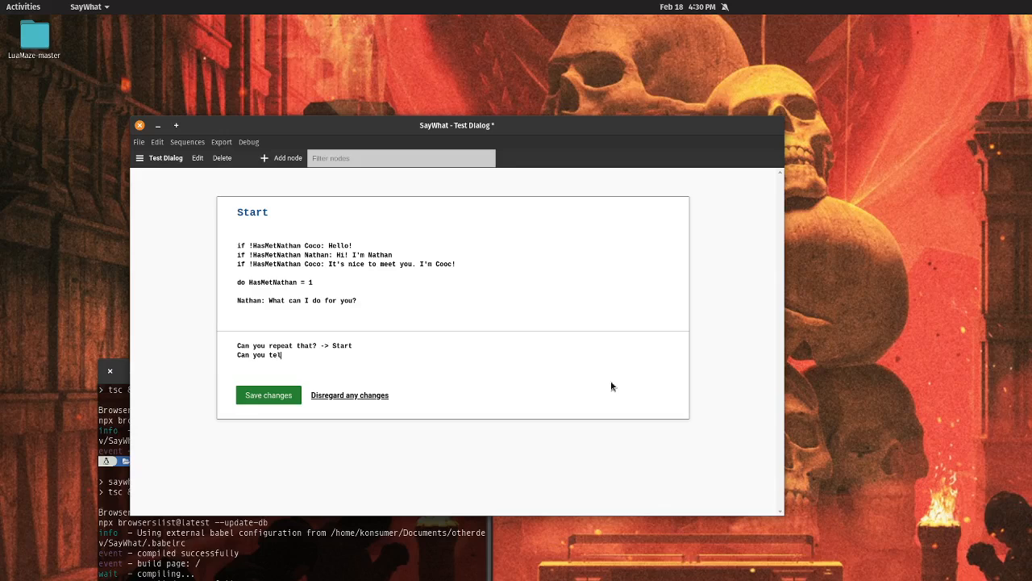
text(l me morere)
key(BackSpace)
key(BackSpace)
key(BackSpace)
key(BackSpace)
text(ore abotut this demo? -> Tell me moerw)
key(BackSpace)
text(e)
key(BackSpace)
key(BackSpace)
key(BackSpace)
text(re)
key(Return)
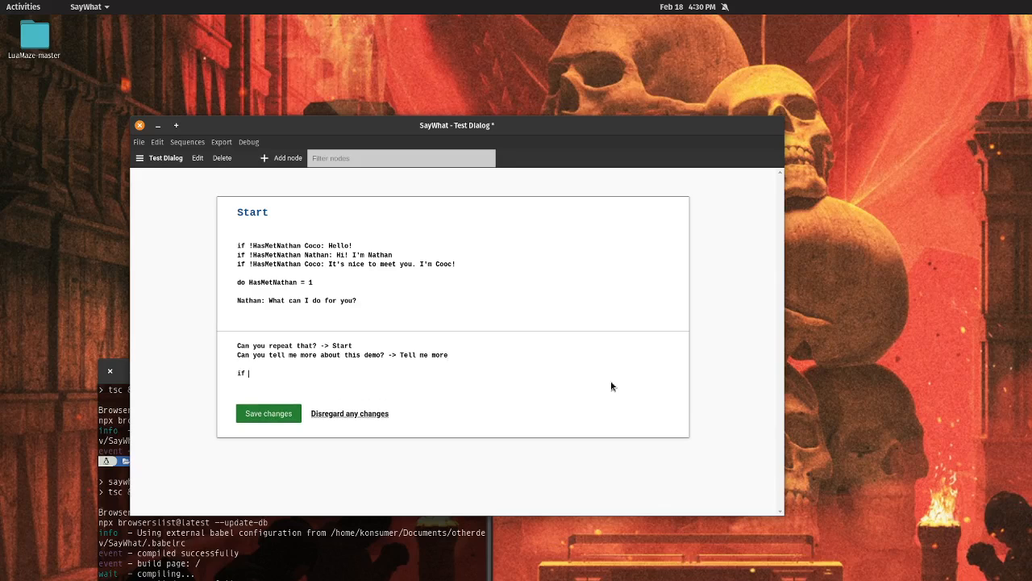
Step: Add a conditional response directly below: "if KnowsAboutWishingWell How do I get to the wishjing well? -> Wishing Well"
text(if KnowsAbout WishingWell How do I get )
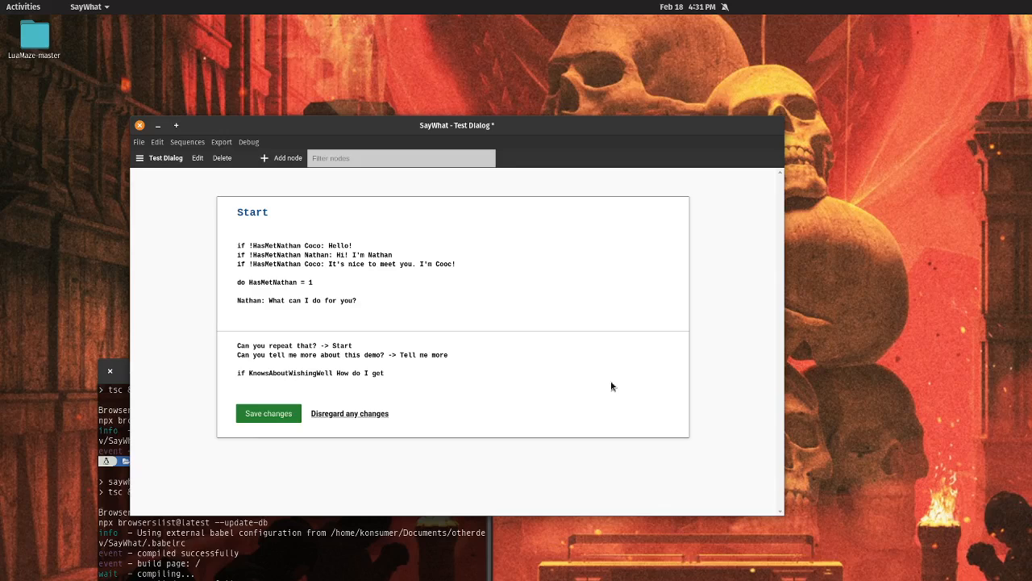
text(to the wishjing well? -> Wishing well)
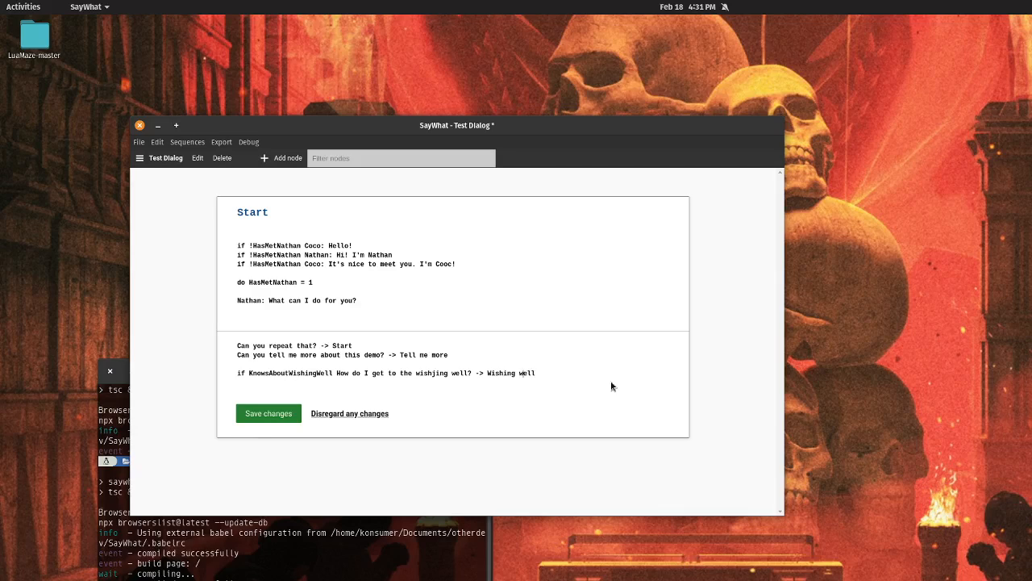
key(BackSpace)
text(W)
key(BackSpace)
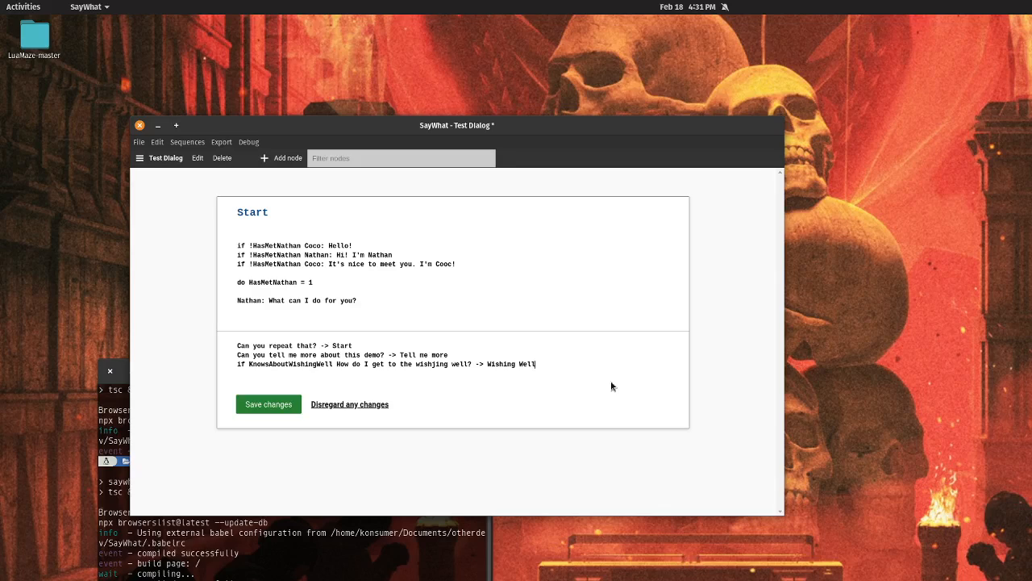
Step: Add the final response "Nothing for now -> END" to the Start node and save its changes
key(Return)
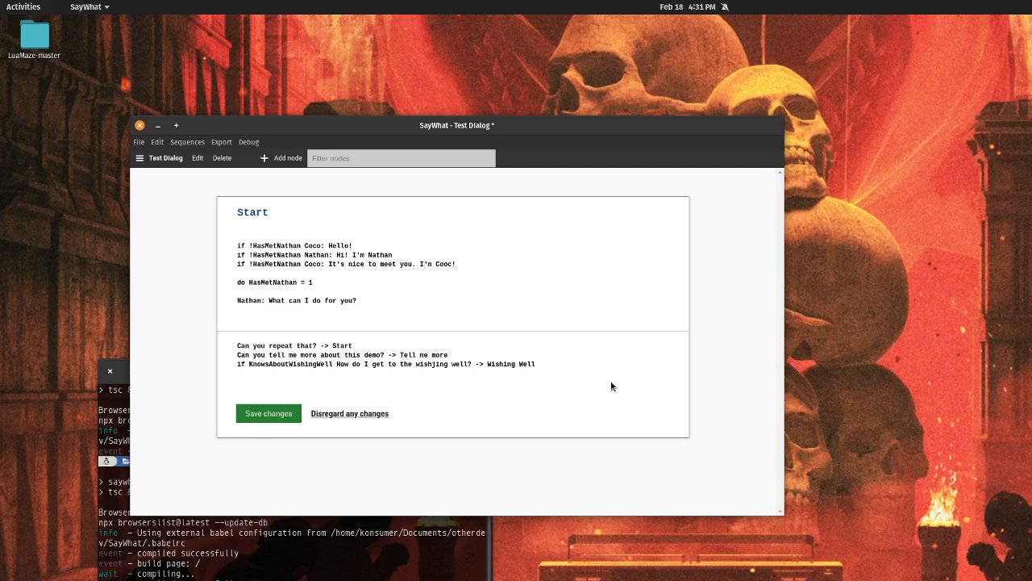
text(Nothing )
text(is)
text(for now)
text( -> END)
click(259, 413)
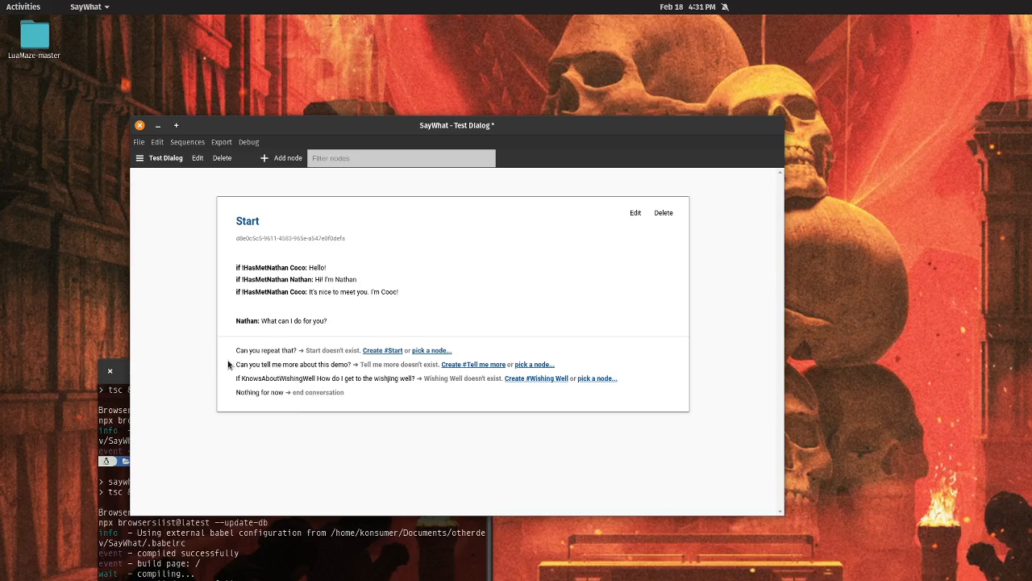
Step: Link the "Can you repeat that?" response to the existing Start node and create the missing "Tell me more" node
click(418, 352)
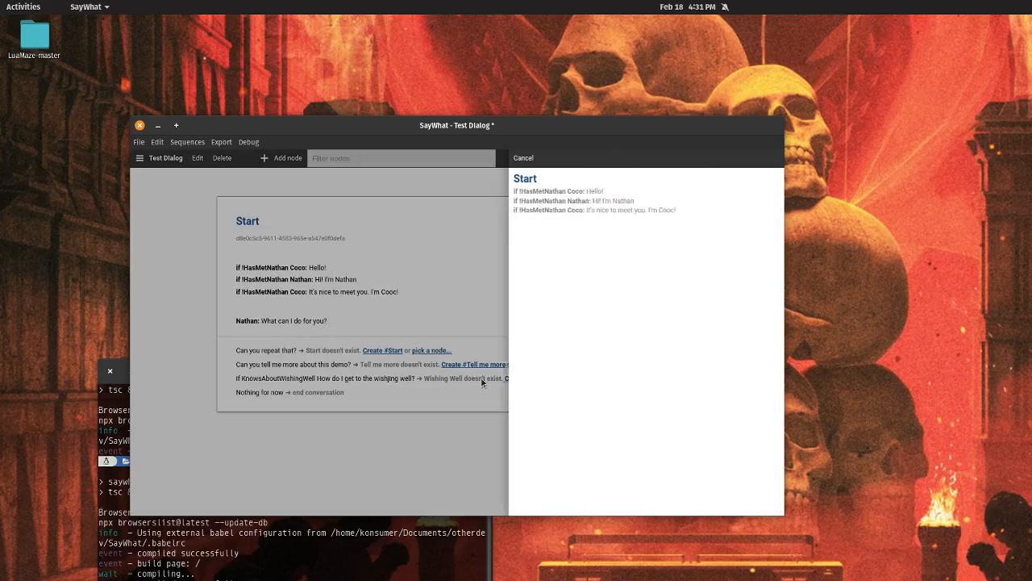
click(478, 179)
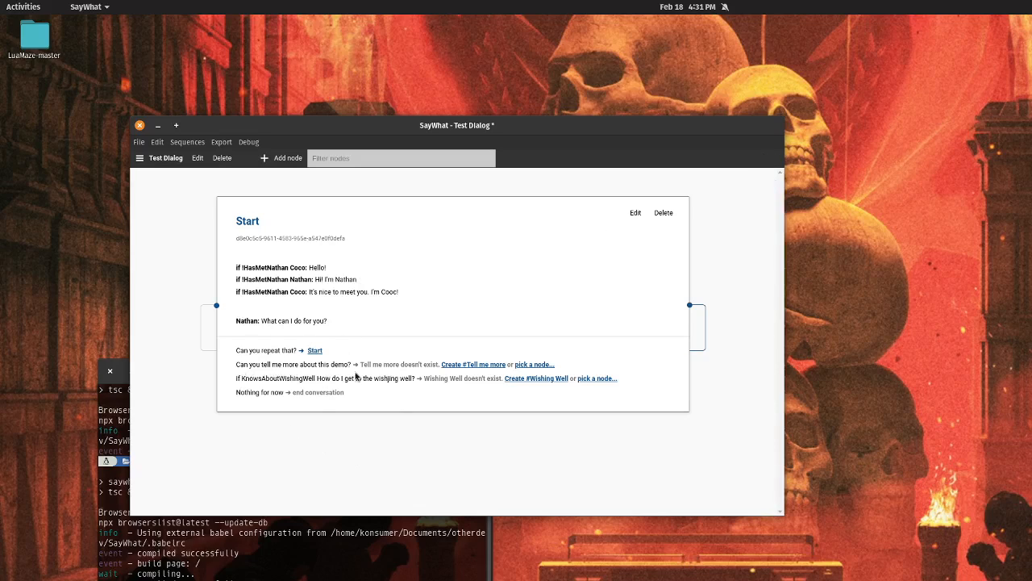
click(474, 364)
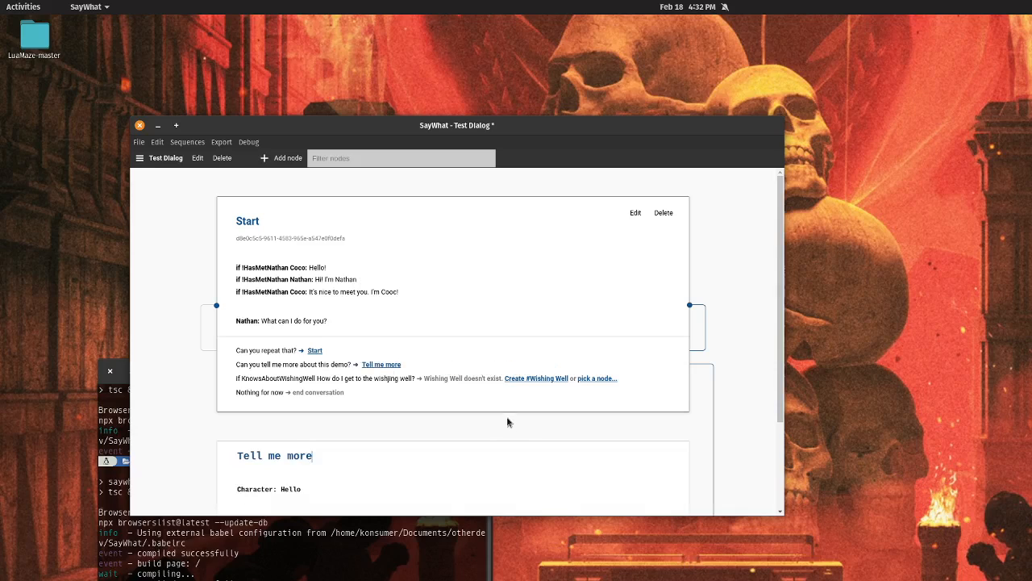
Step: Replace the Tell me more node's default line with "Nathan: Not muych to say about it. THis is just a demo of the conversation API." and save
scroll(473, 396, down, 2)
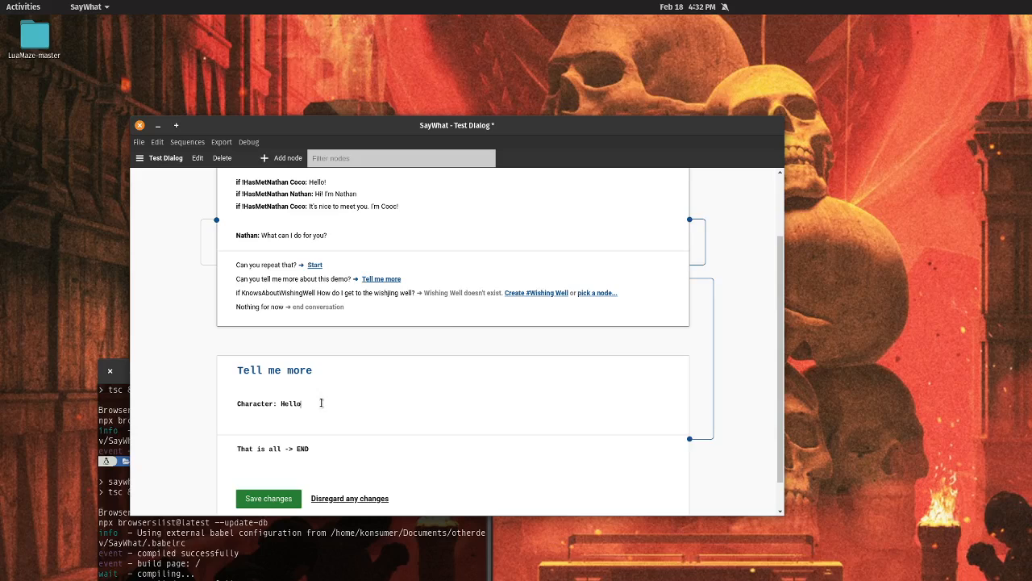
double_click(250, 402)
text(Nathan)
drag(271, 404, 301, 411)
text(Not muych to)
text(say about it. THis is just)
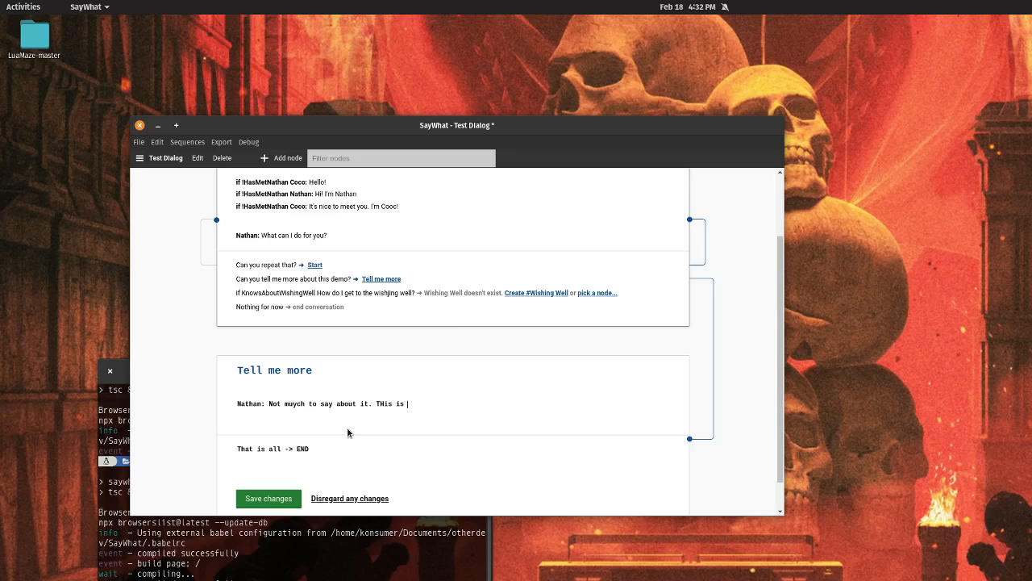
text(emo of the convers)
key(BackSpace)
key(BackSpace)
text(rsation API.)
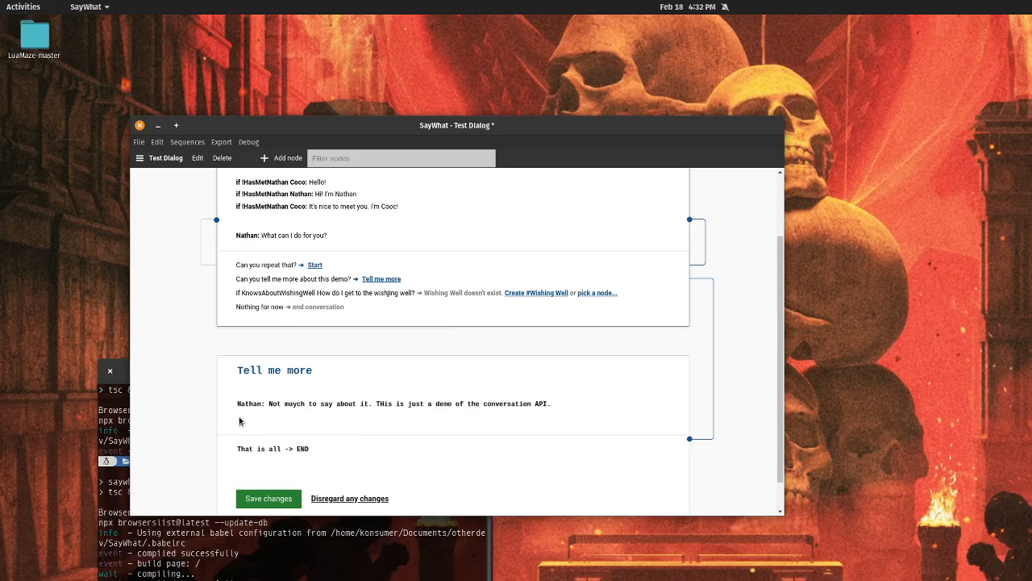
scroll(371, 412, down, 2)
click(282, 463)
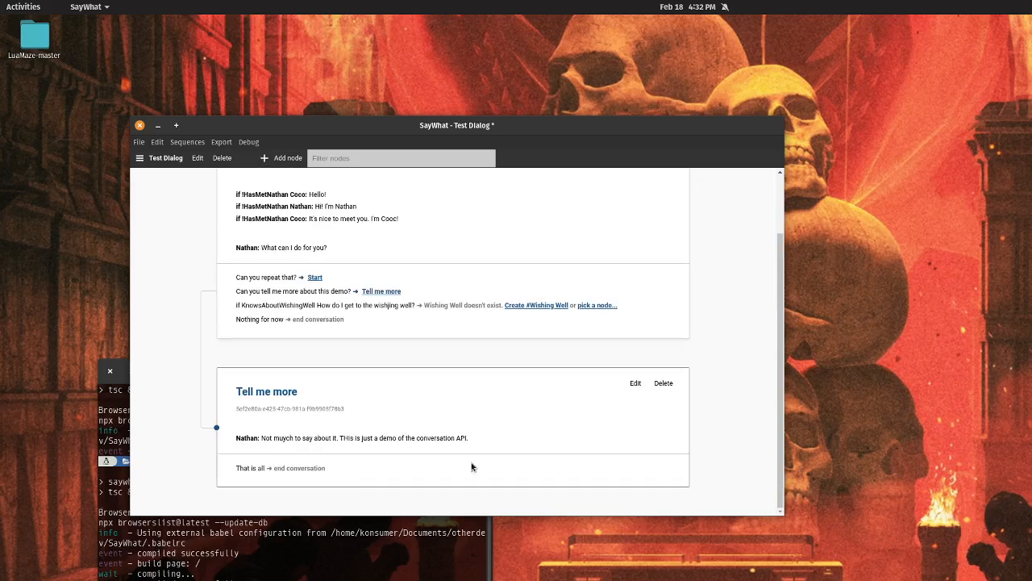
Step: Create the missing Wishing Well node with the line "Nathan: The wishing well is for water and also wishes." and save it
scroll(435, 428, up, 1)
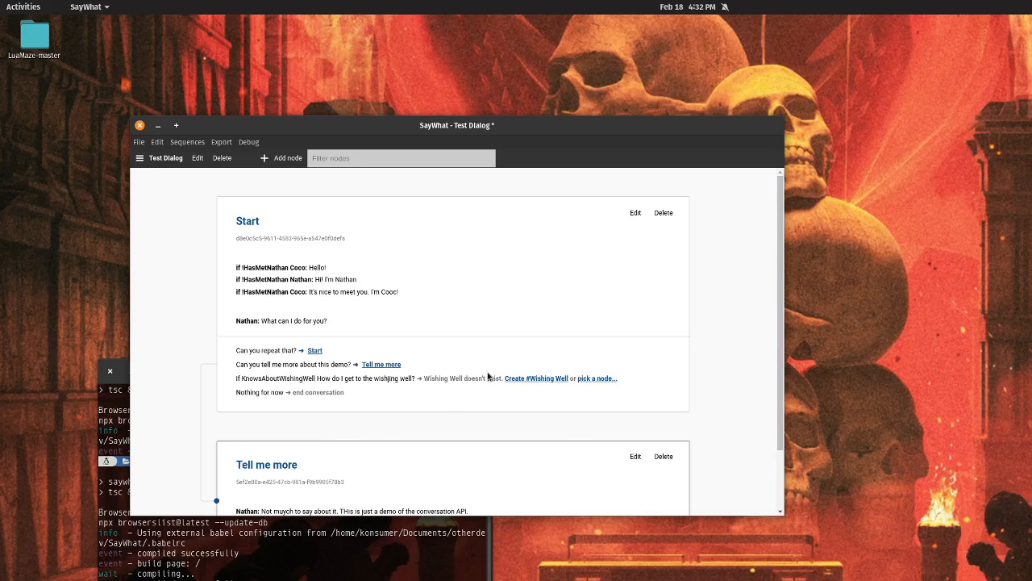
scroll(490, 379, down, 1)
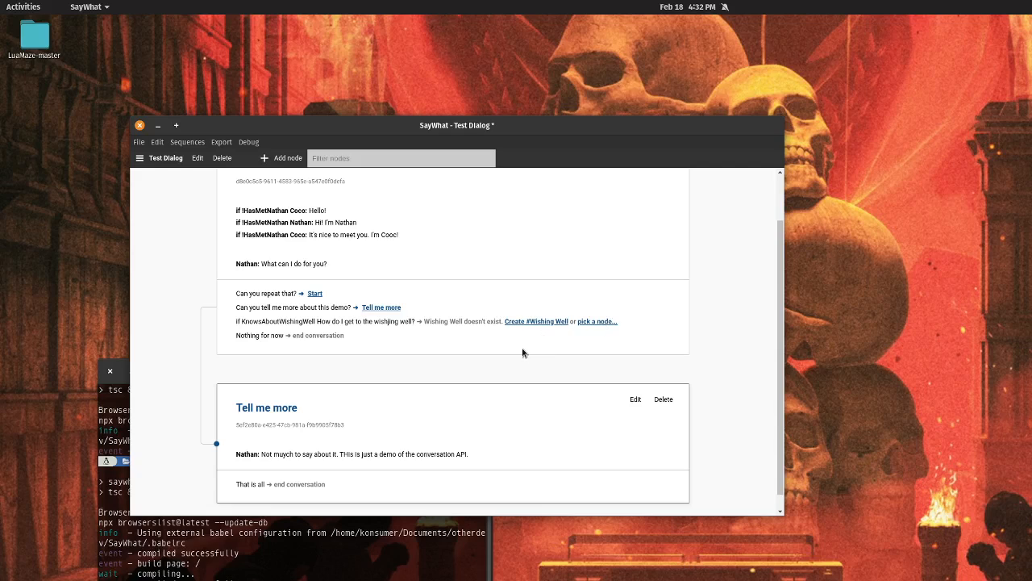
click(531, 322)
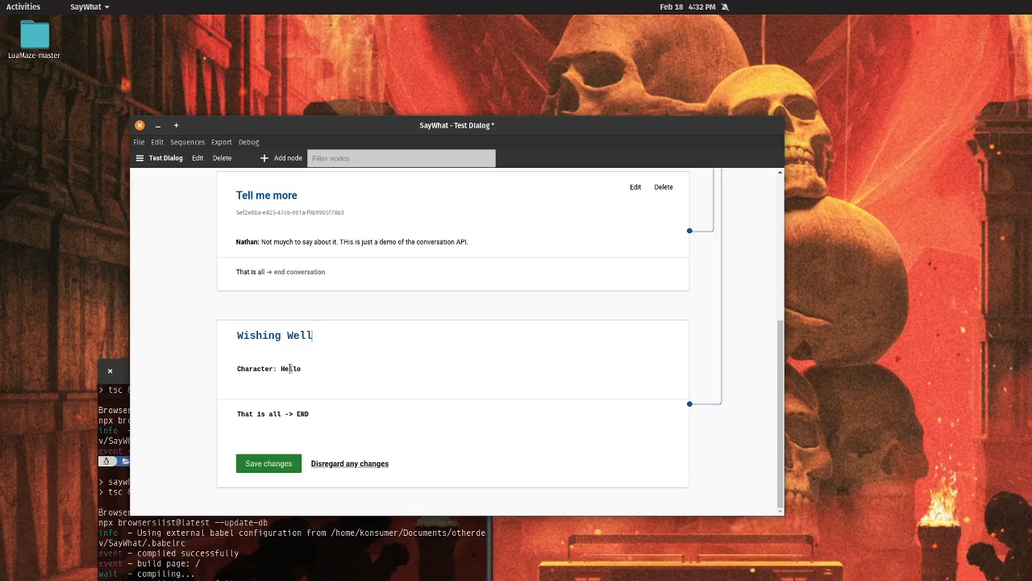
triple_click(308, 368)
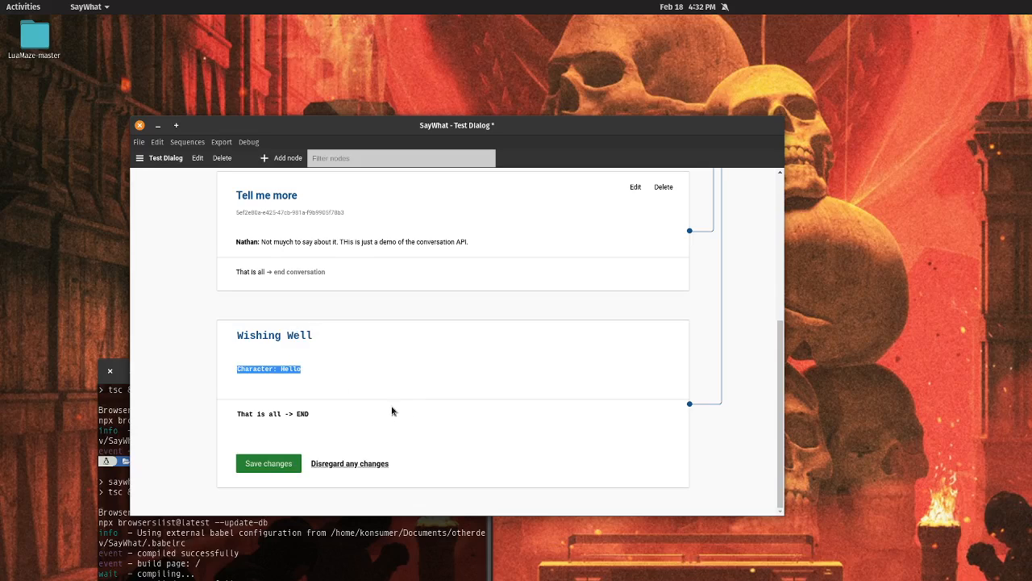
text(Na)
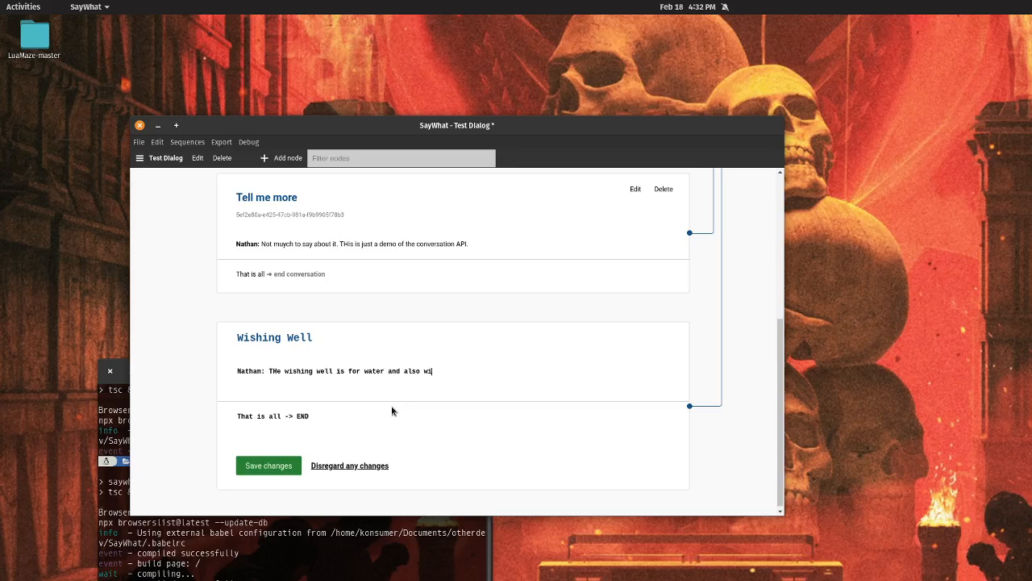
click(276, 371)
key(BackSpace)
text(h)
click(269, 465)
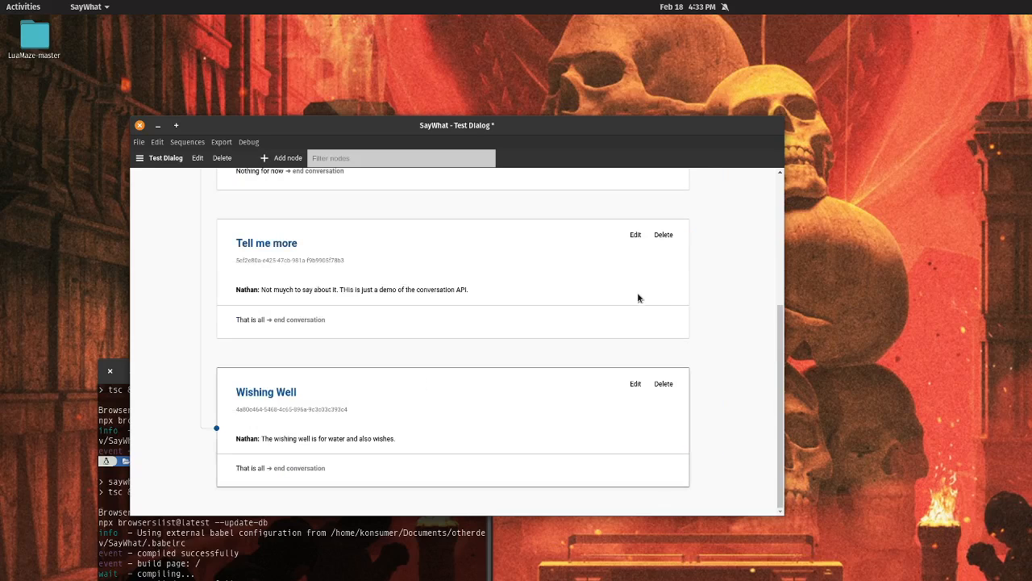
Step: Enlarge the SayWhat window to nearly the full screen height so more of the nodes fit in view
scroll(645, 322, up, 1)
scroll(649, 336, up, 2)
drag(772, 517, 858, 580)
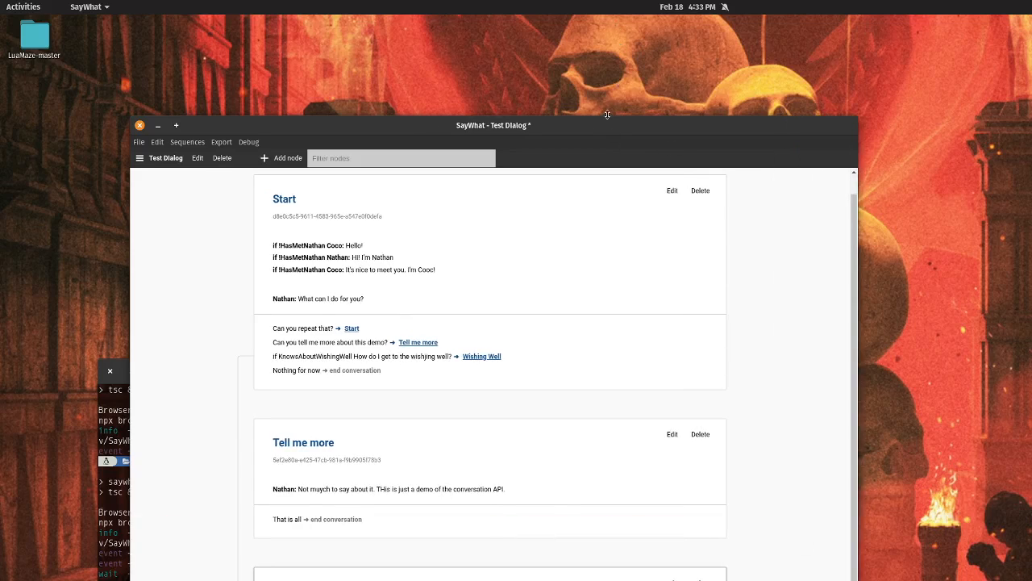
drag(607, 117, 605, 5)
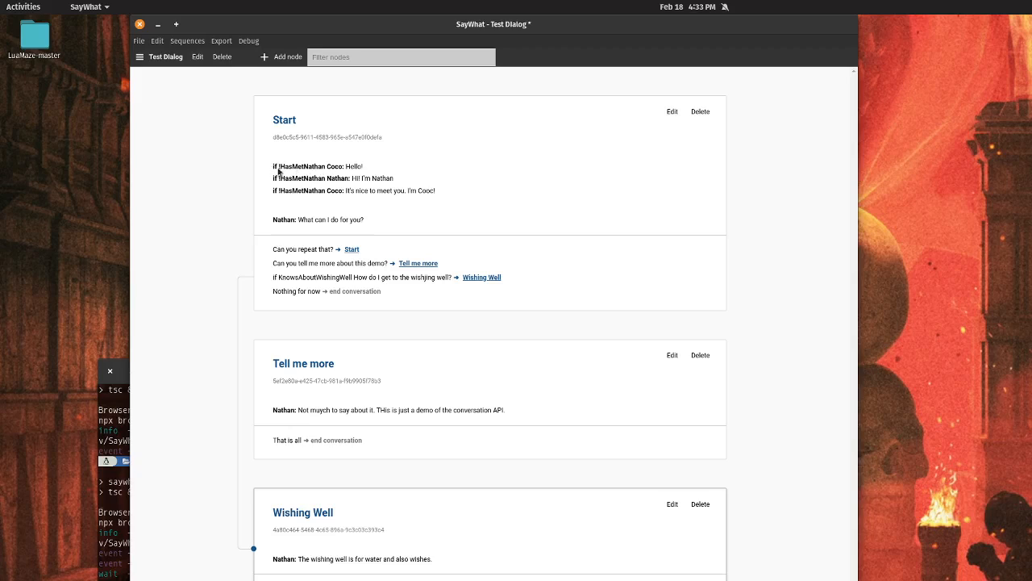
Step: Copy the bracketed condition "[if has_met_character]" from the Start node of Example Sequence
click(139, 58)
click(147, 87)
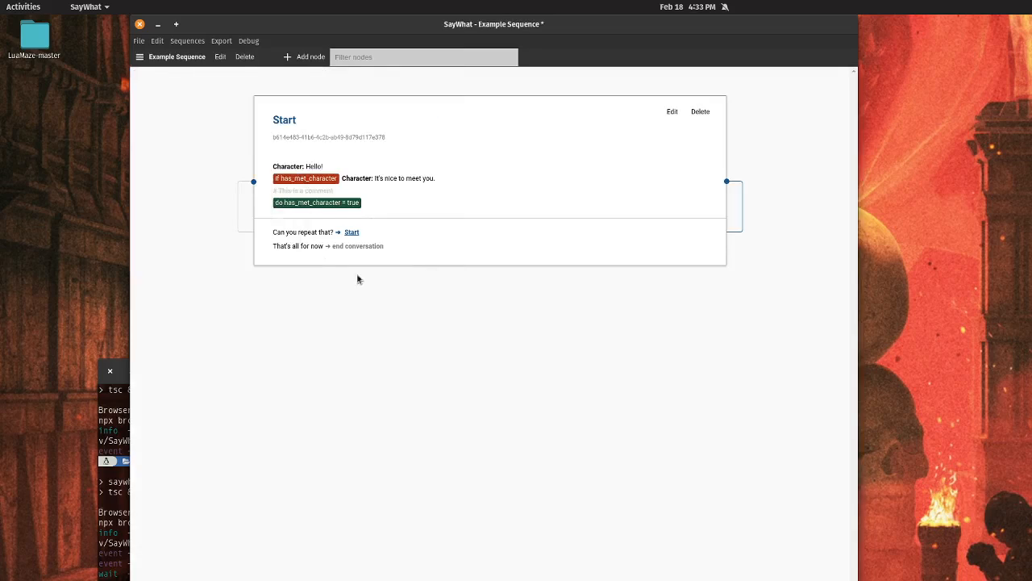
click(673, 113)
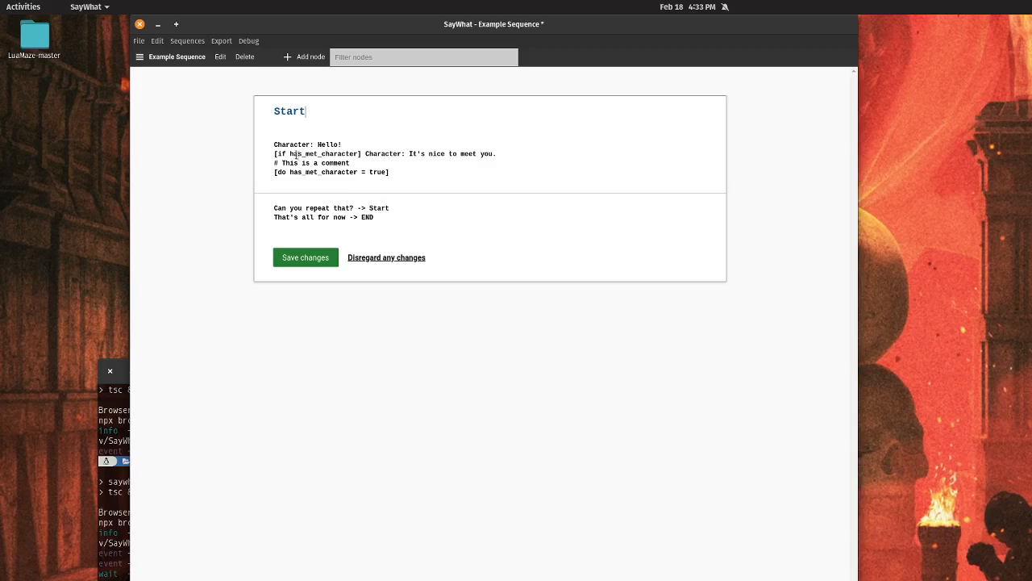
drag(274, 153, 362, 153)
key(ctrl+c)
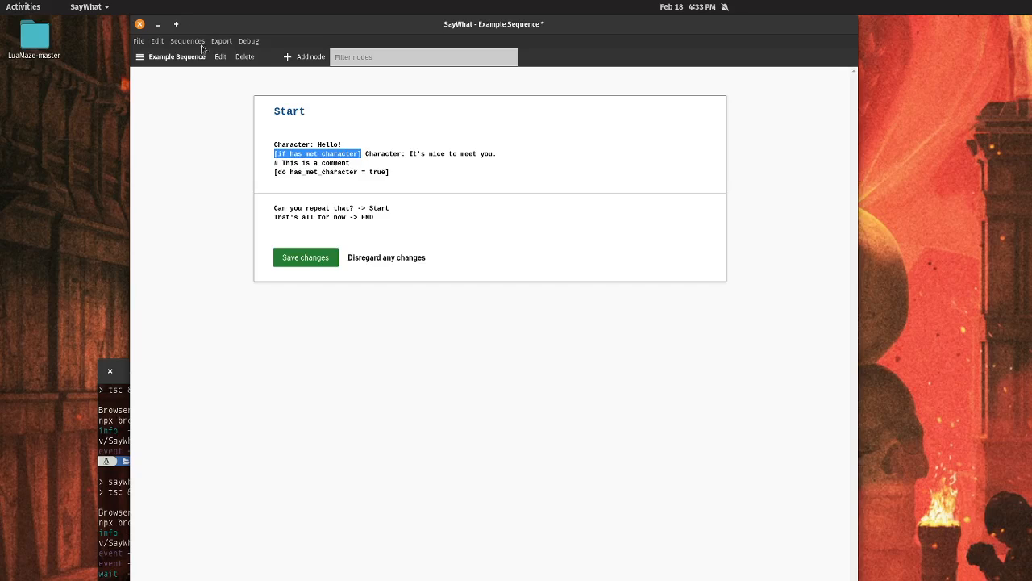
Step: Paste the copied condition onto the empty line above "Nathan: What can I do for you?" in Test Dialog's Start node
click(152, 58)
click(157, 118)
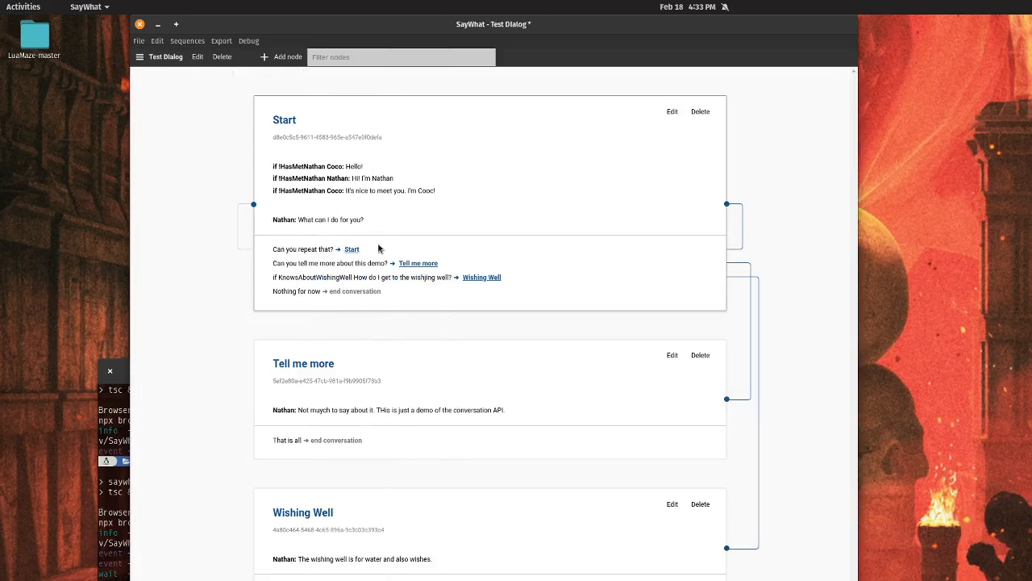
click(669, 111)
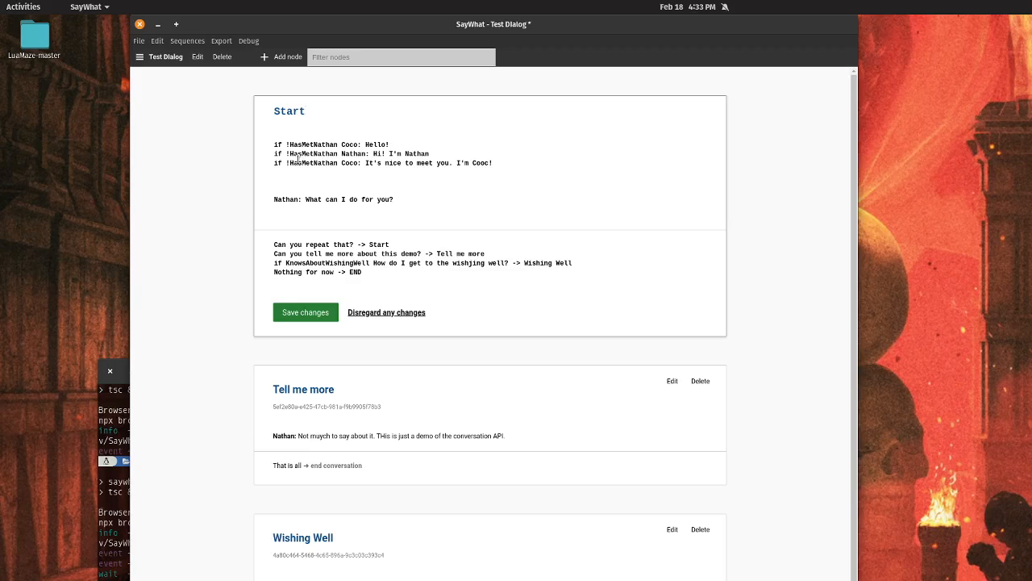
key(ctrl+v)
Step: Replace the pasted condition's variable with "!HasMetNathan", copied from the first dialogue line
drag(286, 146, 340, 146)
key(ctrl+c)
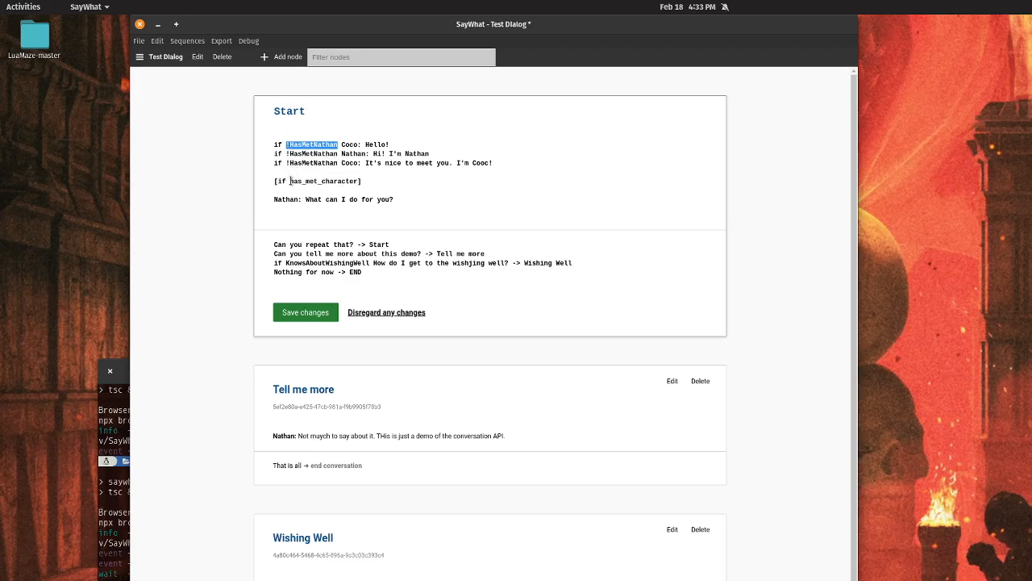
drag(288, 181, 255, 176)
key(ctrl+v)
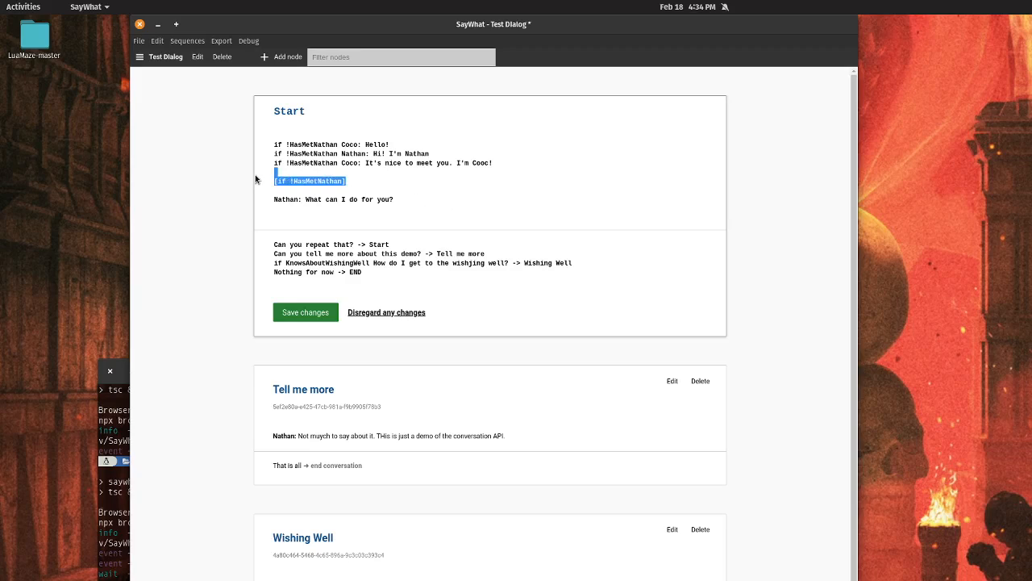
Step: Move the bracketed condition "[if !HasMetNathan]" onto the three opening dialogue lines in place of their unbracketed conditions
drag(349, 181, 260, 184)
key(ctrl+x)
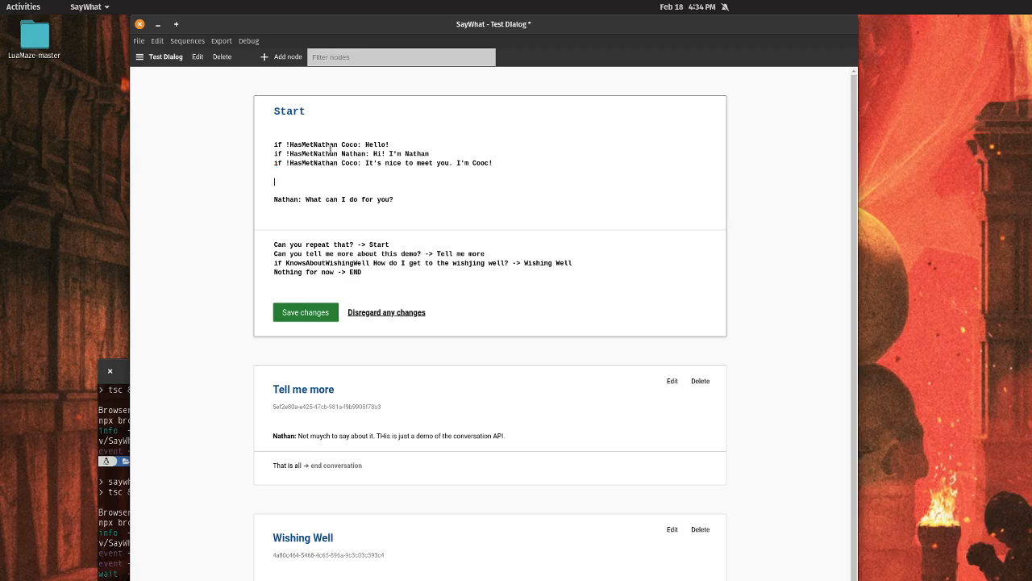
drag(275, 146, 335, 146)
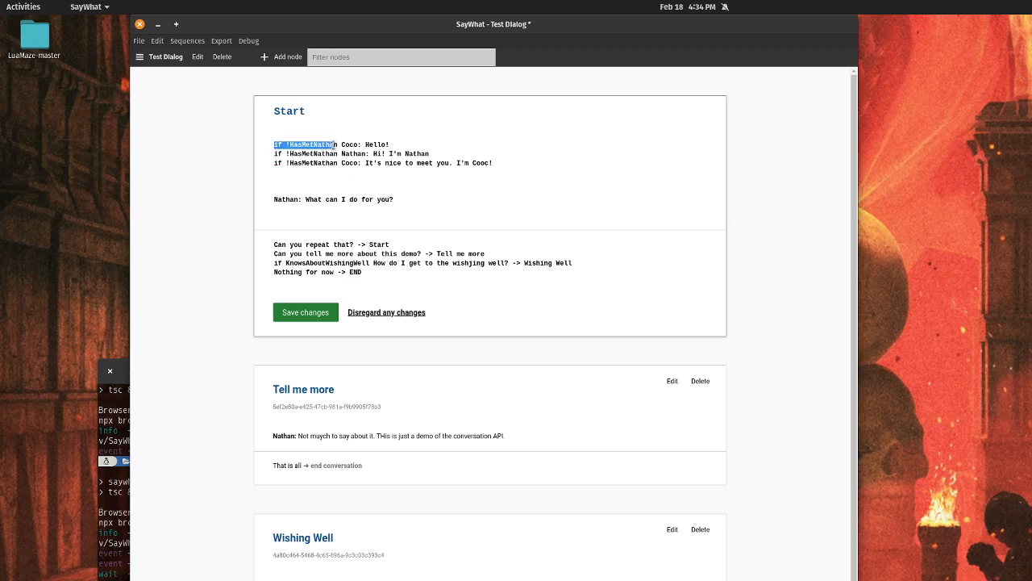
key(ctrl+v)
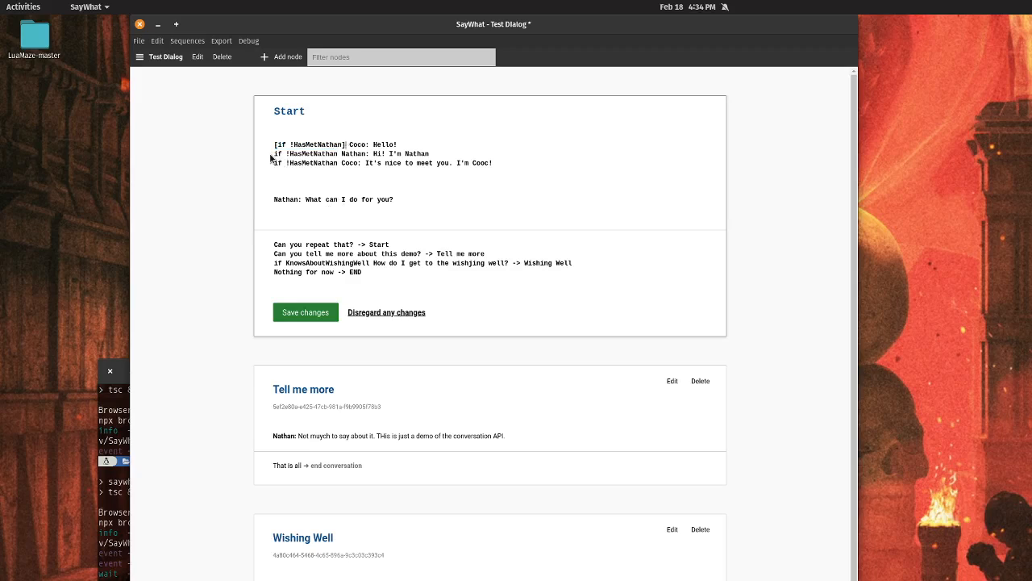
drag(275, 153, 337, 163)
key(ctrl+v)
key(ctrl+v)
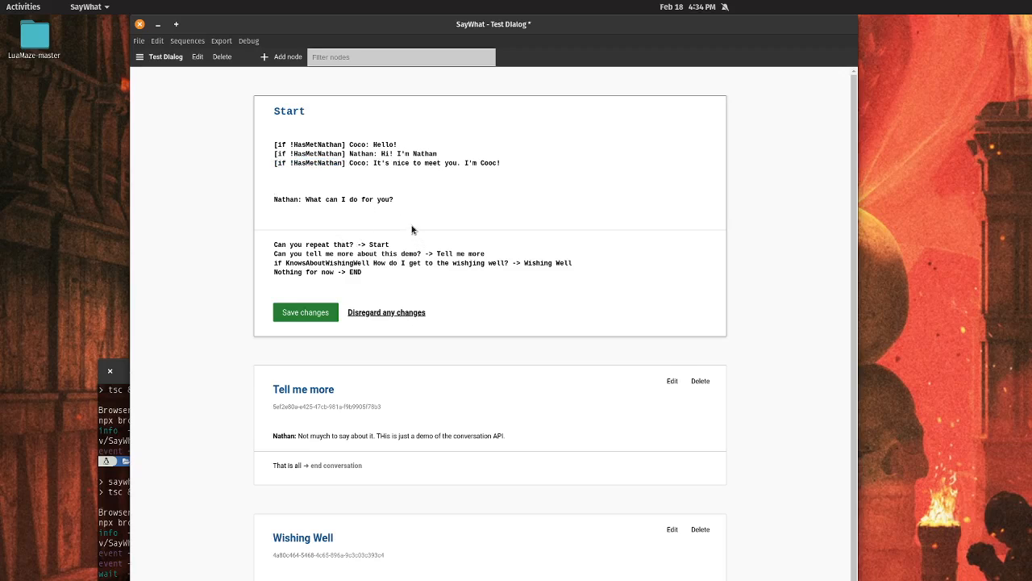
Step: Remove the surplus blank lines above Nathan's question and save the Start node
key(BackSpace)
key(BackSpace)
click(304, 293)
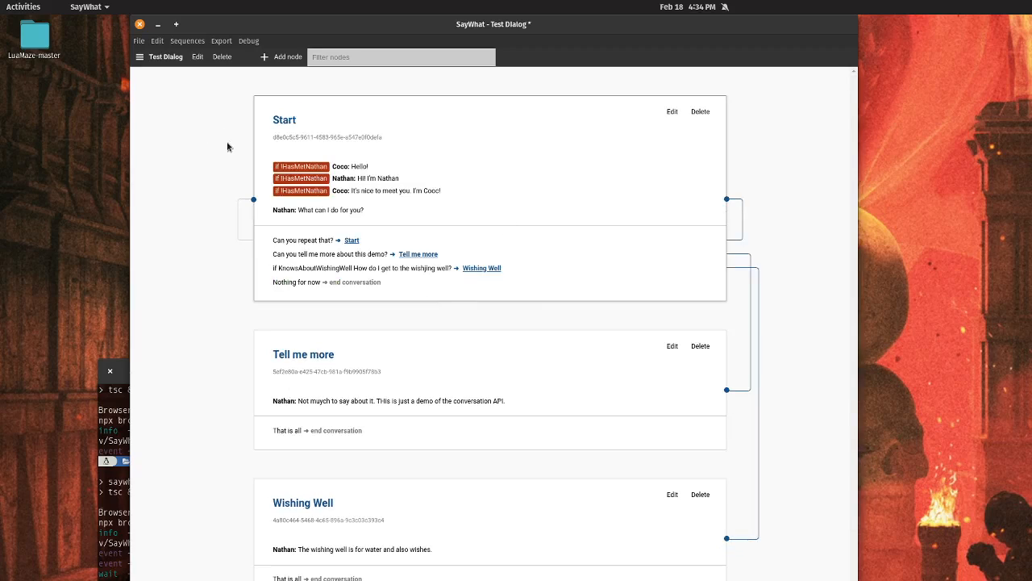
Step: Copy the mutation "[do has_met_character = true]" from the Start node of Example Sequence
click(143, 56)
click(161, 85)
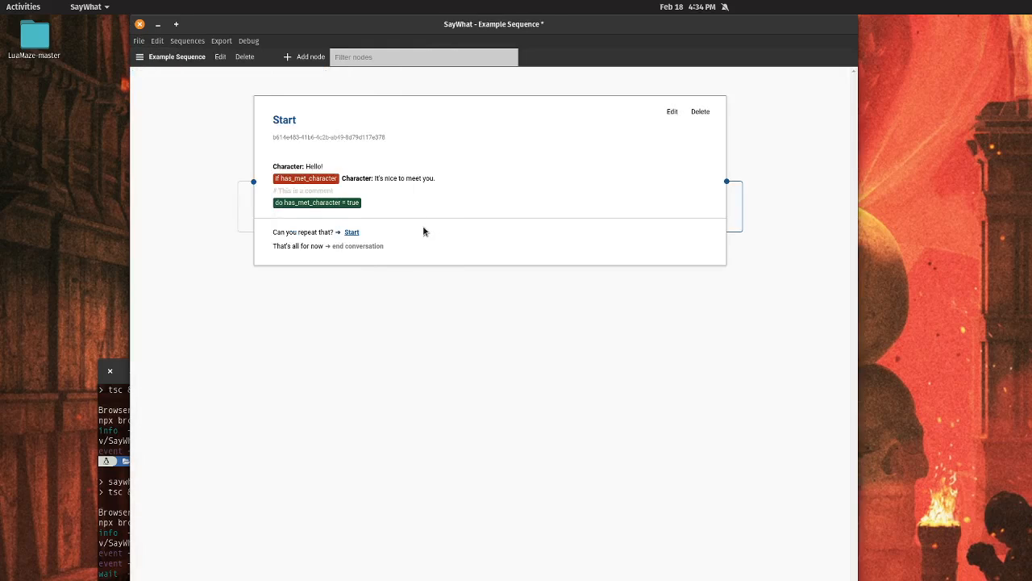
click(673, 112)
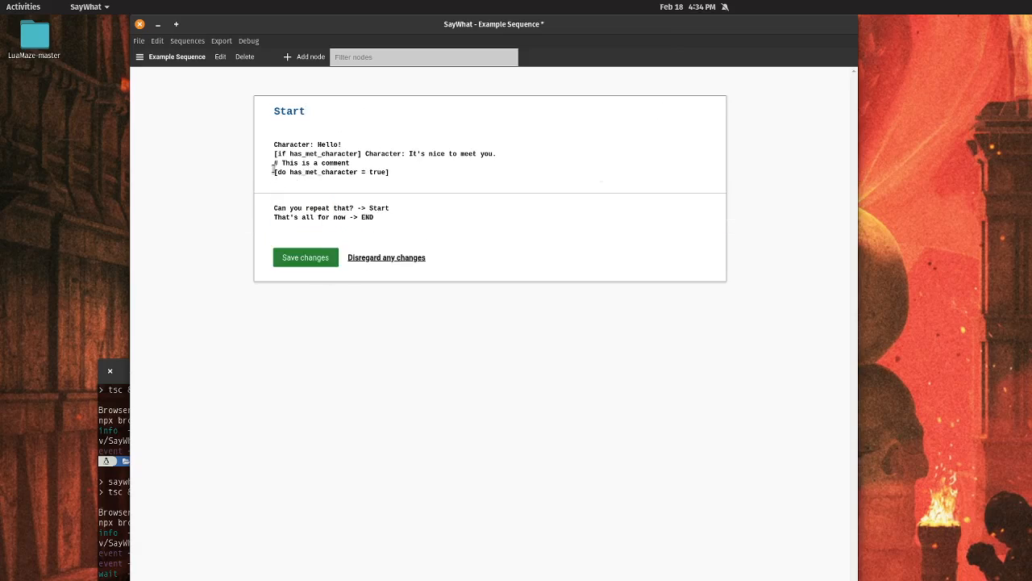
drag(274, 172, 401, 171)
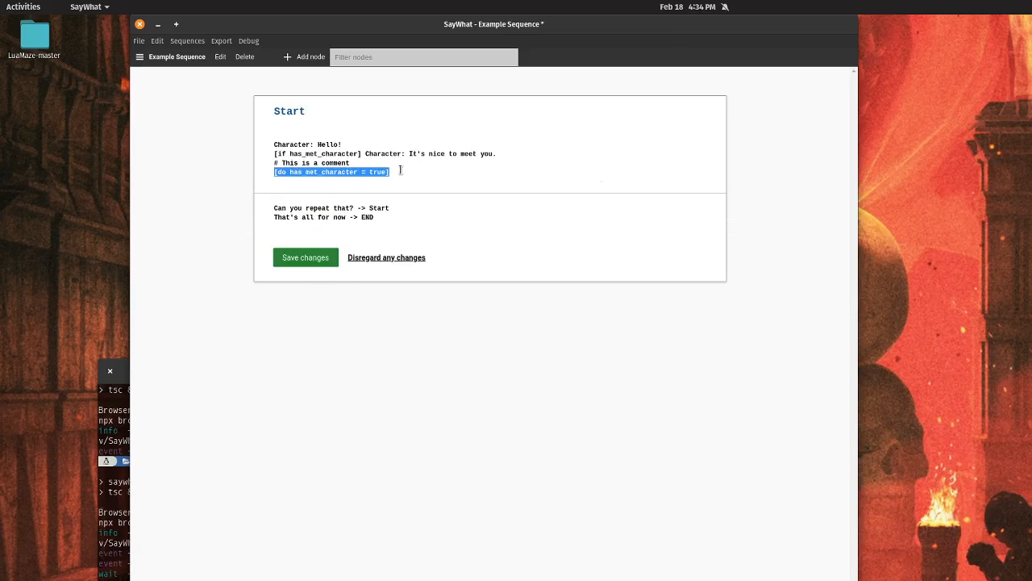
Step: Switch back to the Test Dialog sequence and open its Start node for editing
click(143, 56)
click(160, 84)
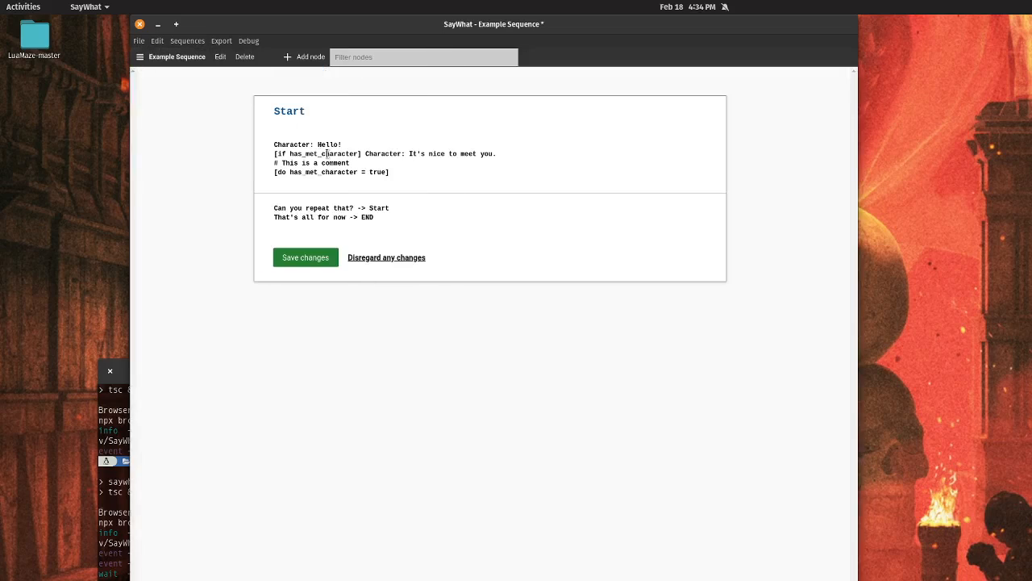
click(139, 57)
click(155, 108)
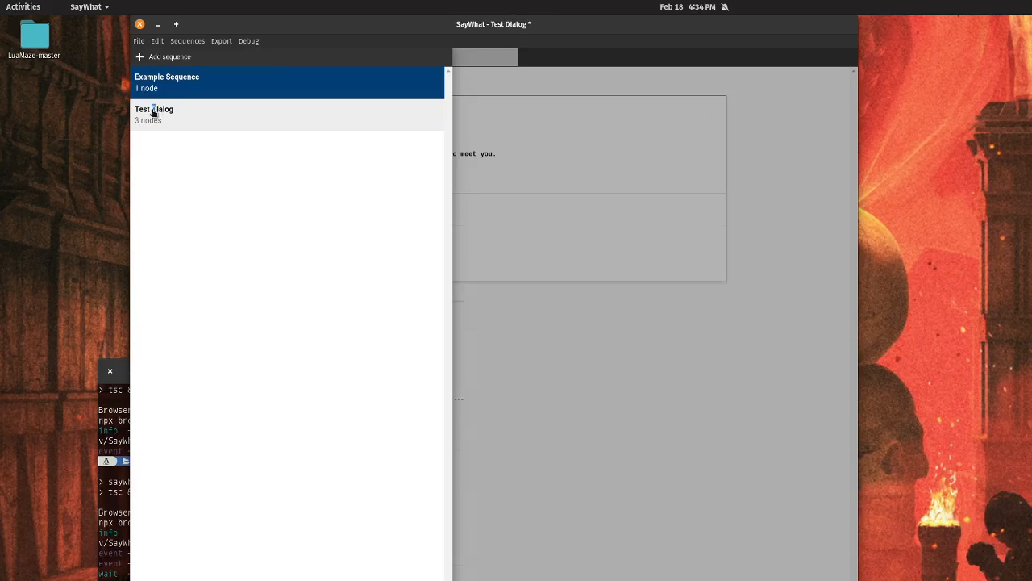
click(669, 113)
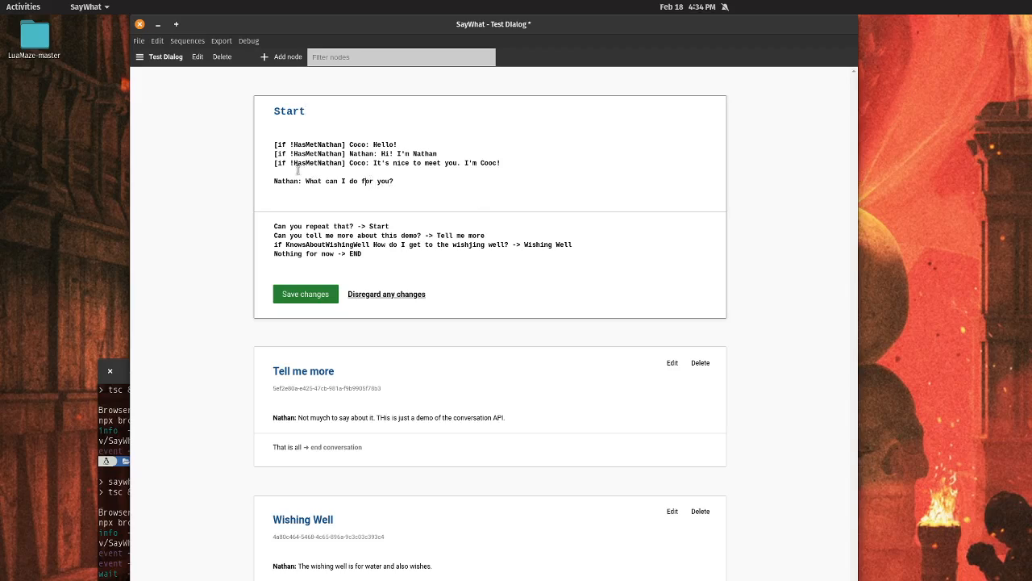
Step: Add the mutation "[do HasMetNathan=1]" on its own line above Nathan's question and save the Start node
key(Return)
key(Return)
key(Up)
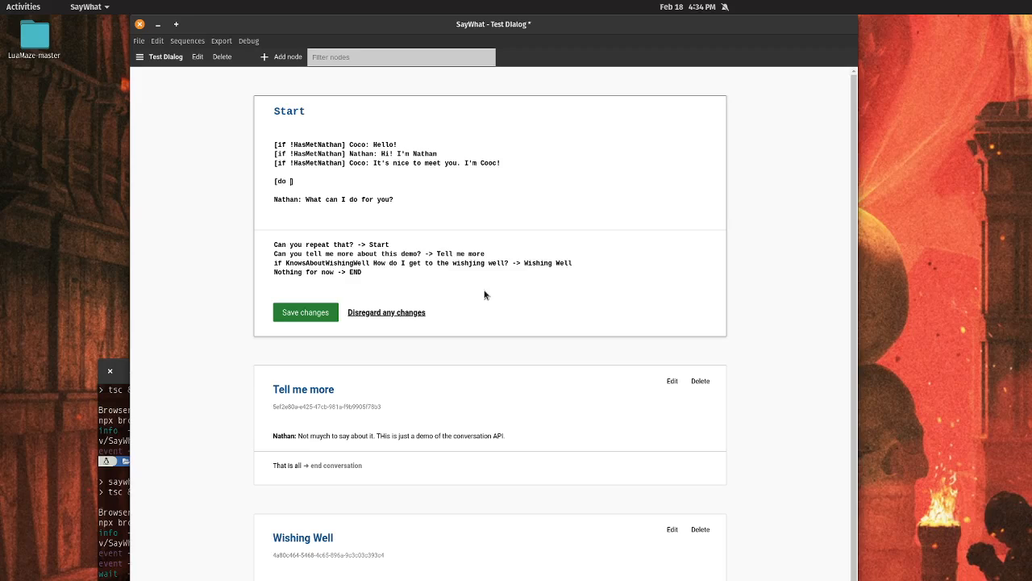
double_click(319, 145)
click(288, 180)
key(ctrl+v)
text(=)
click(310, 311)
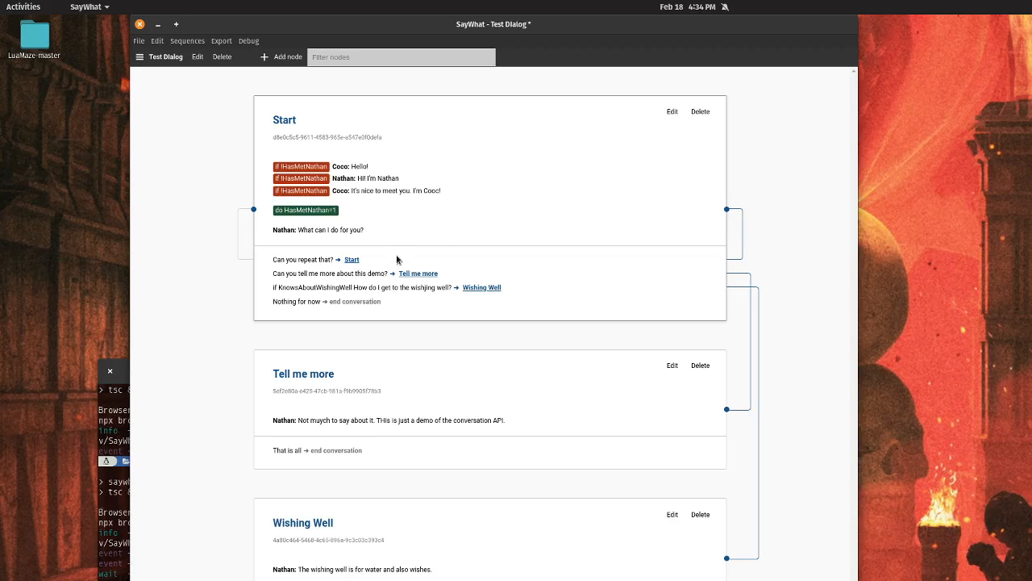
drag(496, 24, 453, 23)
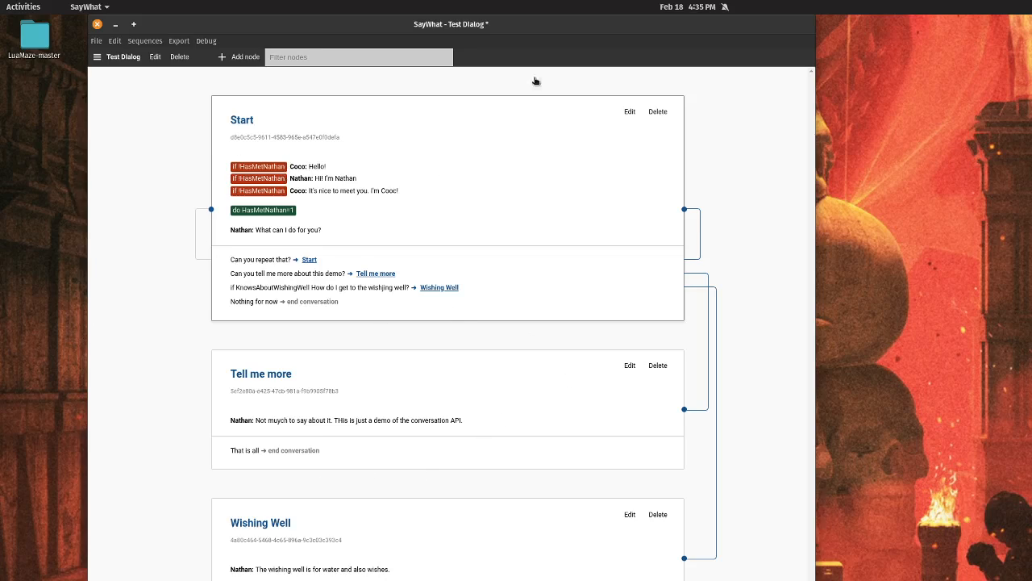
click(178, 41)
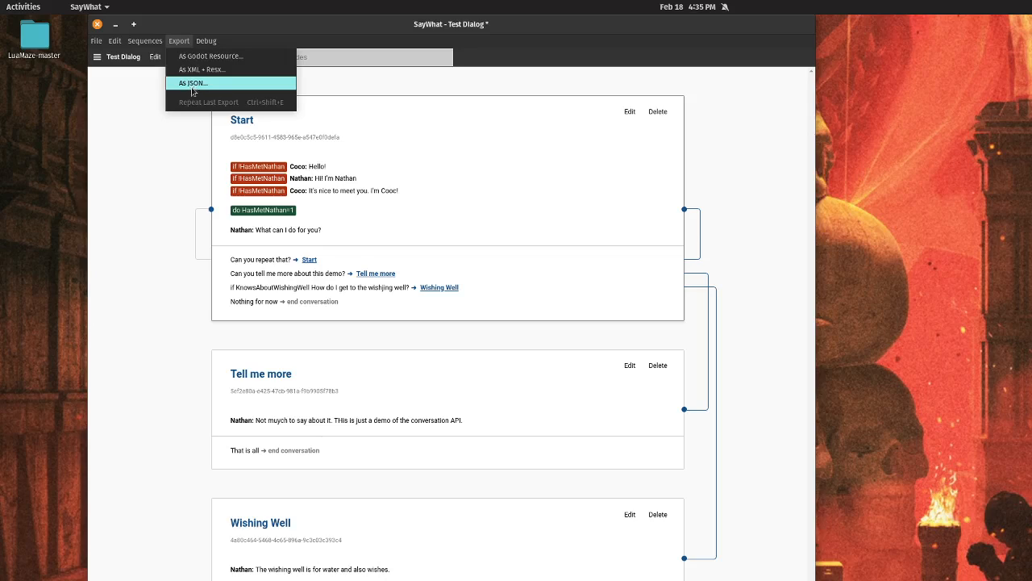
click(725, 111)
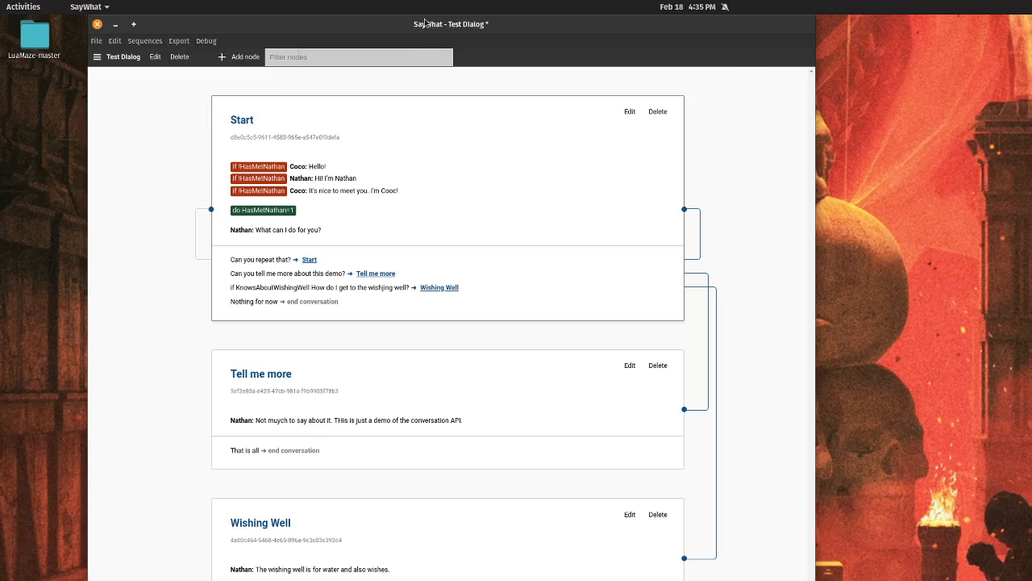
mouse_move(425, 22)
mouse_down()
mouse_move(441, 32)
mouse_move(422, 26)
mouse_up()
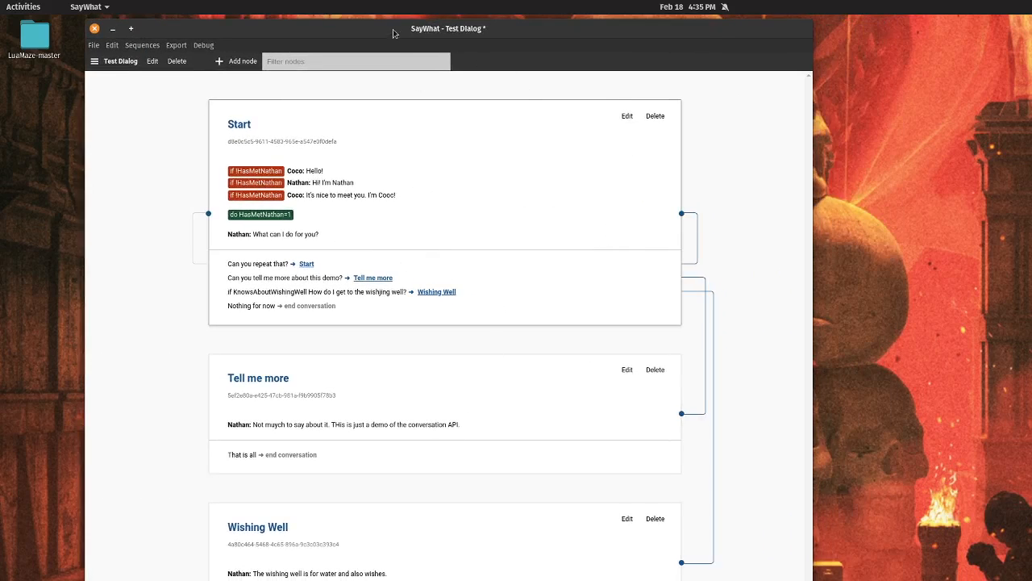
mouse_move(393, 33)
mouse_down()
mouse_move(404, 43)
mouse_move(395, 37)
mouse_up()
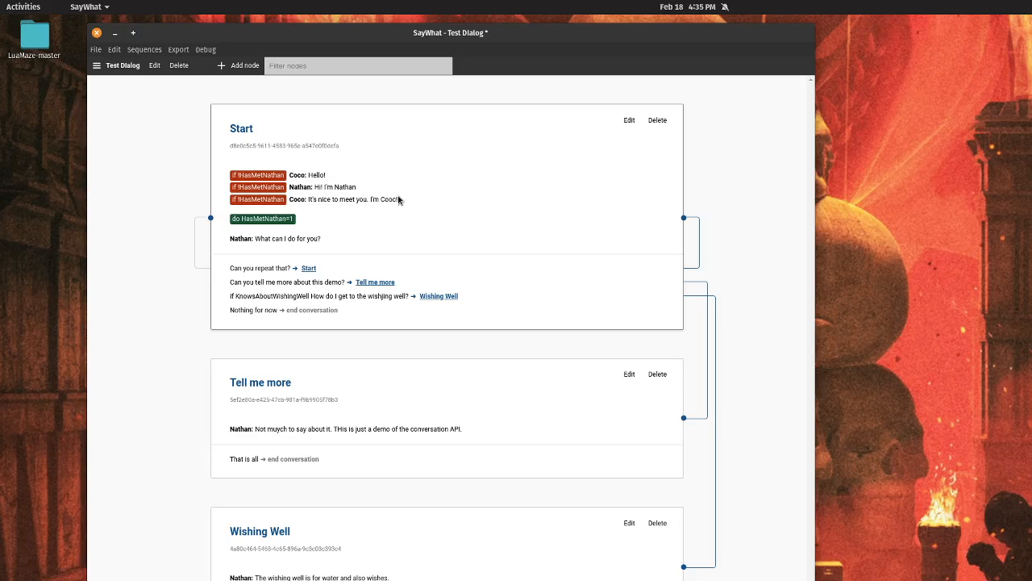
Step: Correct the Start node's misspellings to "I'm Coco!" in the third line and "wishing well" in the third response, and save
click(629, 120)
click(445, 169)
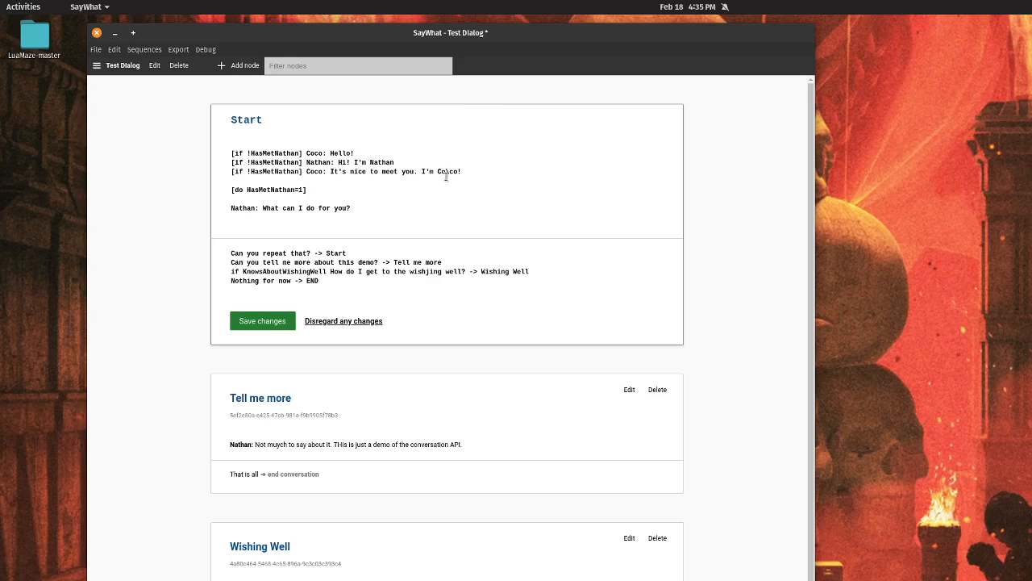
click(429, 271)
key(BackSpace)
click(262, 323)
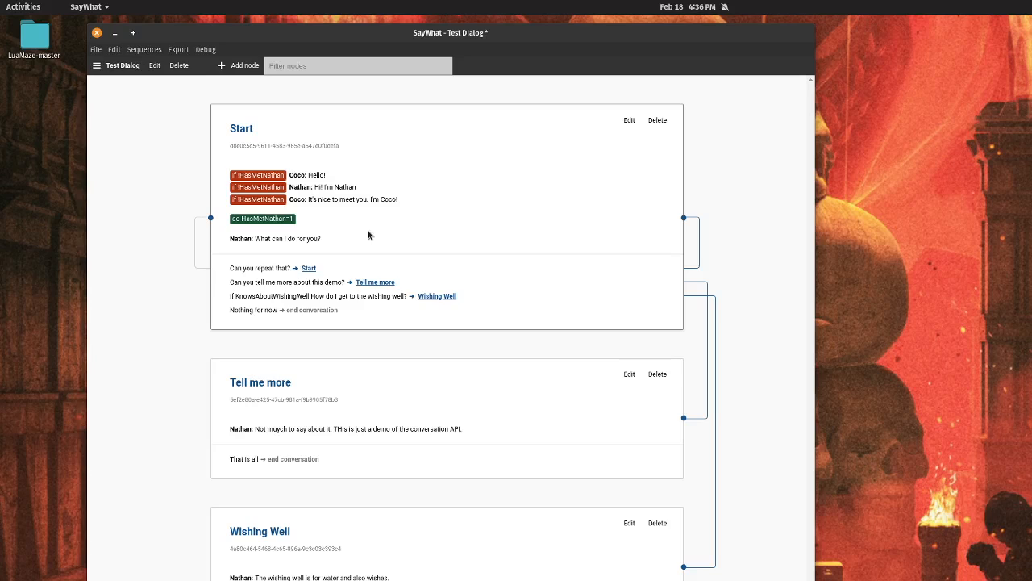
mouse_move(402, 37)
mouse_down()
mouse_move(390, 37)
mouse_move(416, 41)
mouse_up()
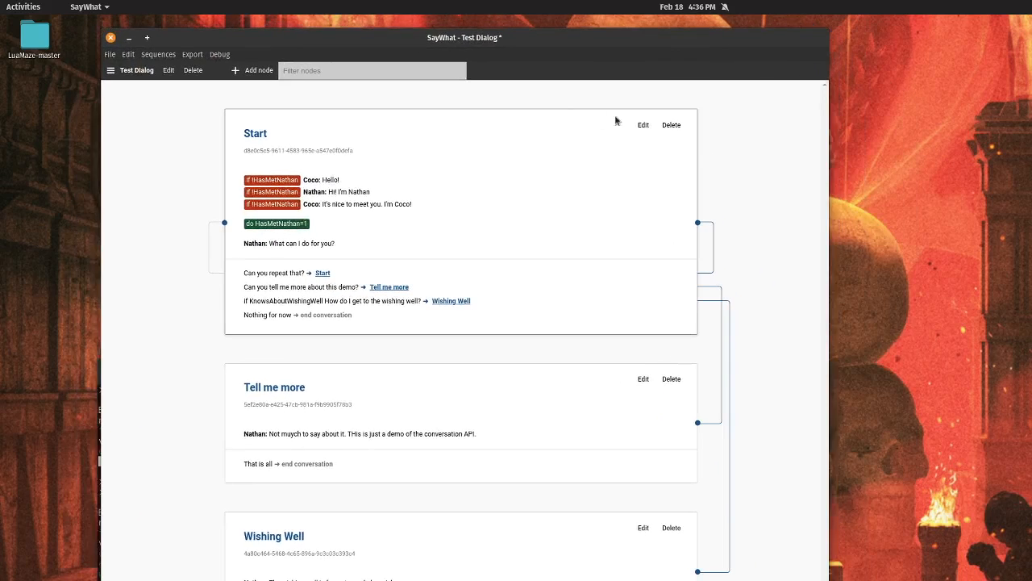